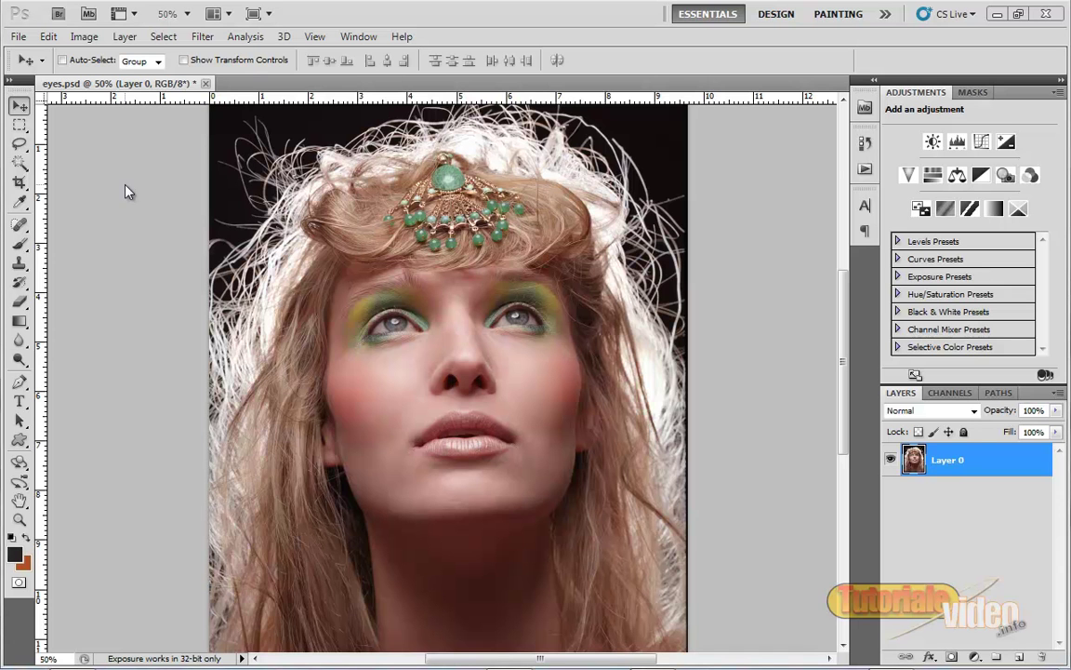
Step: Zoom eyes.psd to 100% and pan so the face, eyes and lips are centred
key("ctrl+plus")
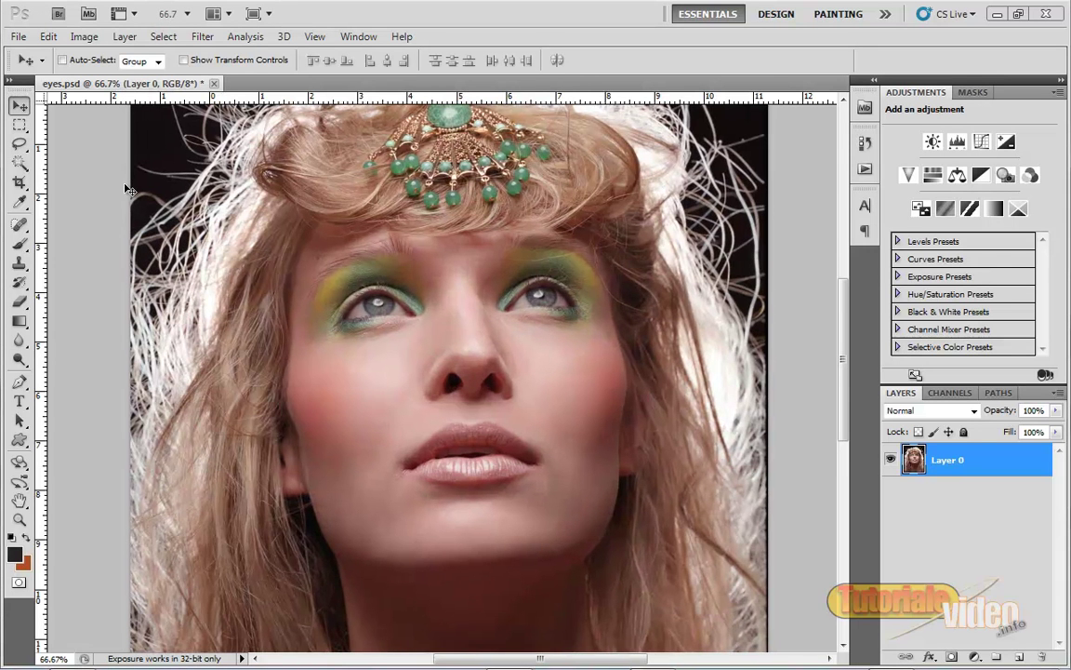
key("ctrl+plus")
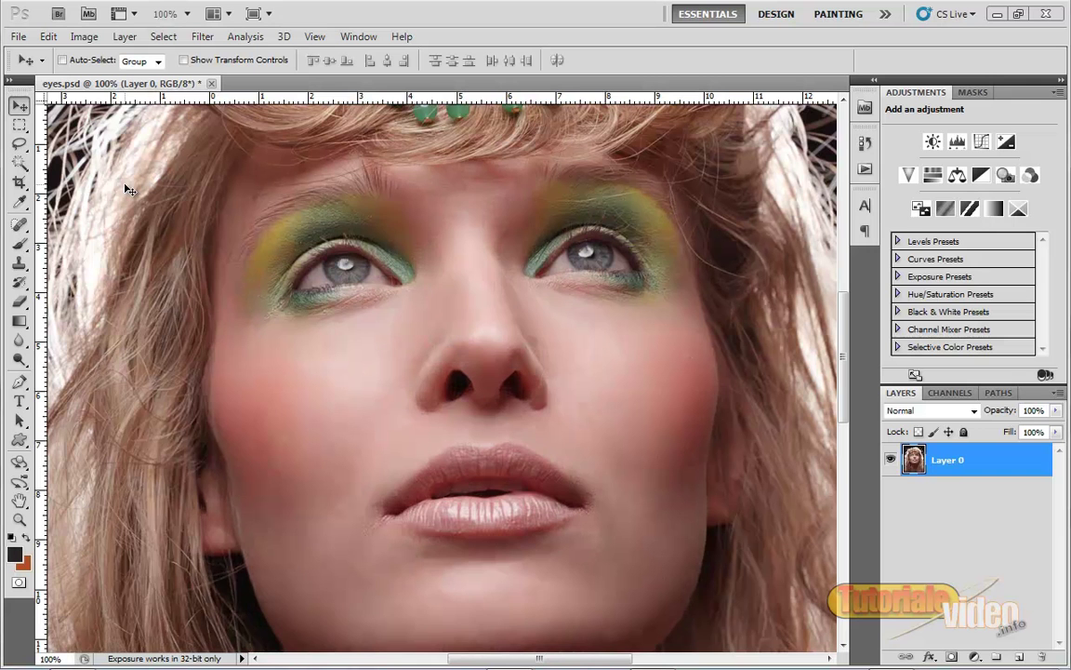
left_click_drag(582, 304, 552, 329)
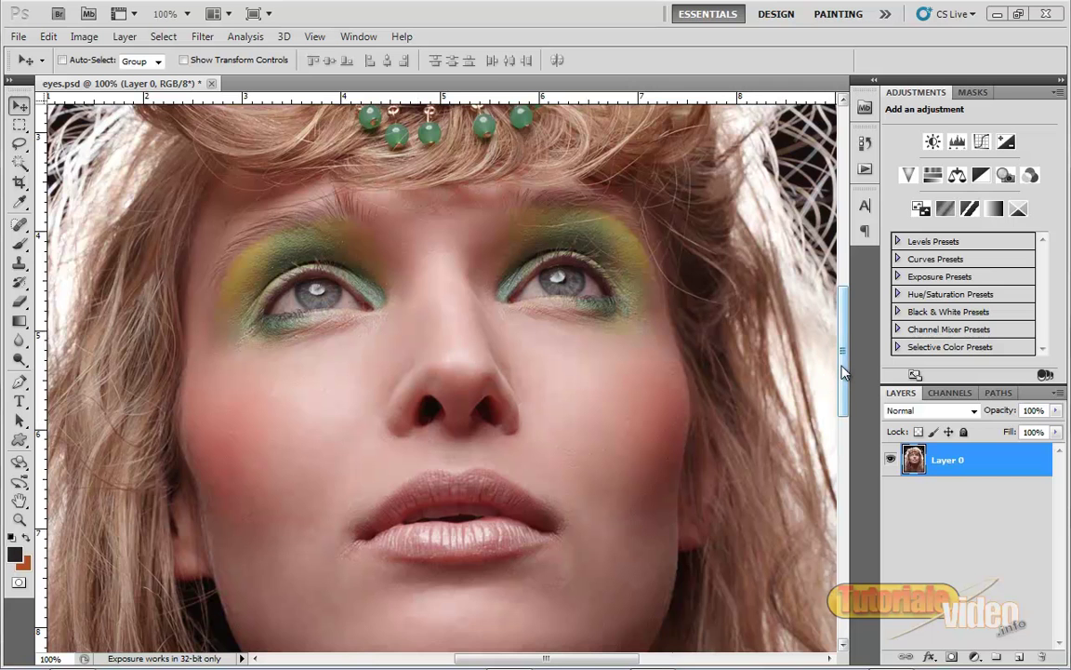
left_click_drag(841, 369, 845, 369)
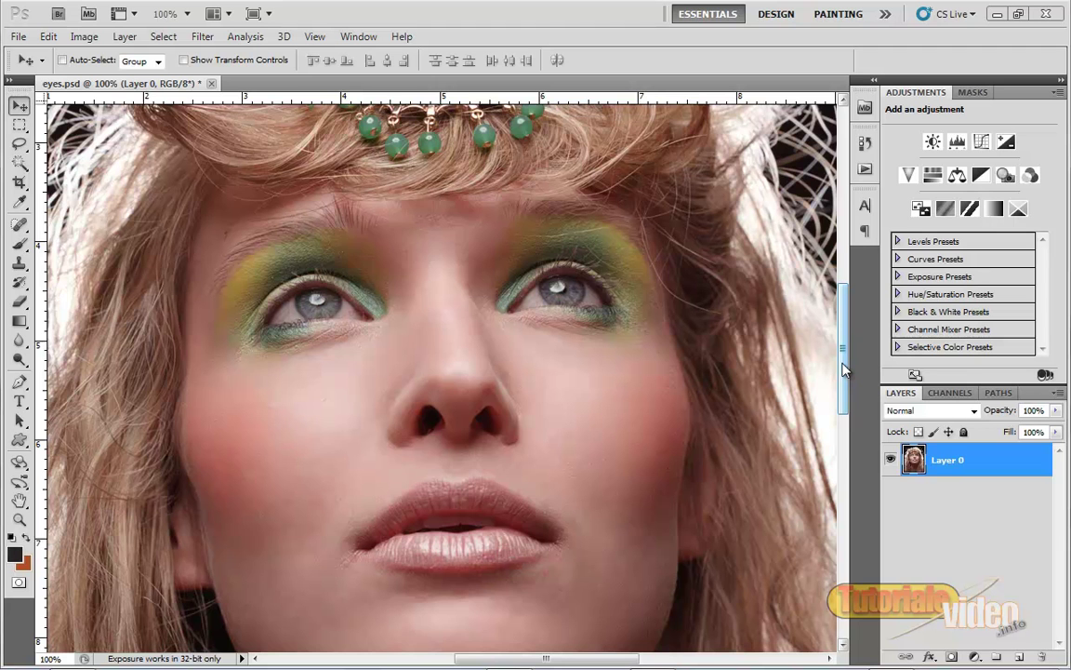
left_click_drag(845, 369, 844, 363)
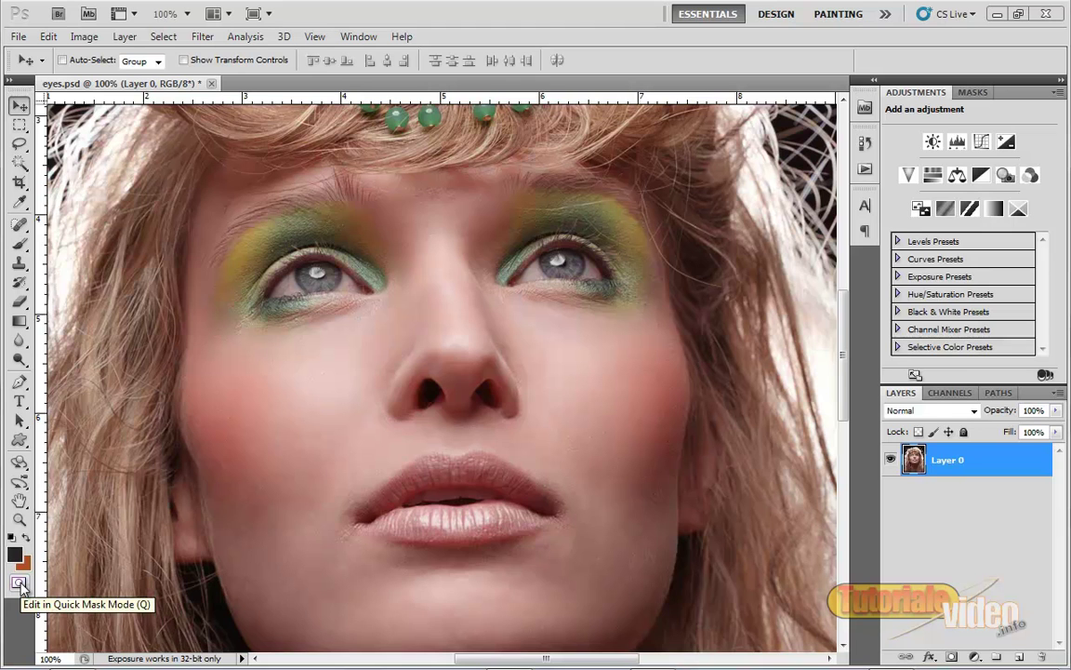
Step: Enter Quick Mask mode and set up a Brush with 0% hardness
left_click(20, 585)
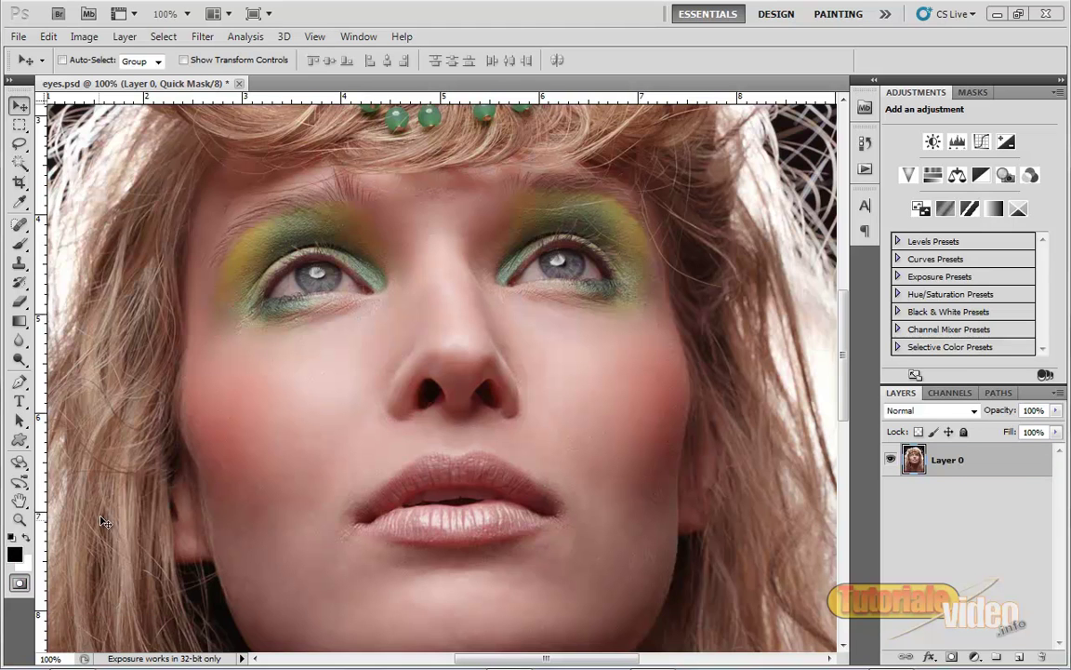
left_click(22, 246)
left_click(87, 62)
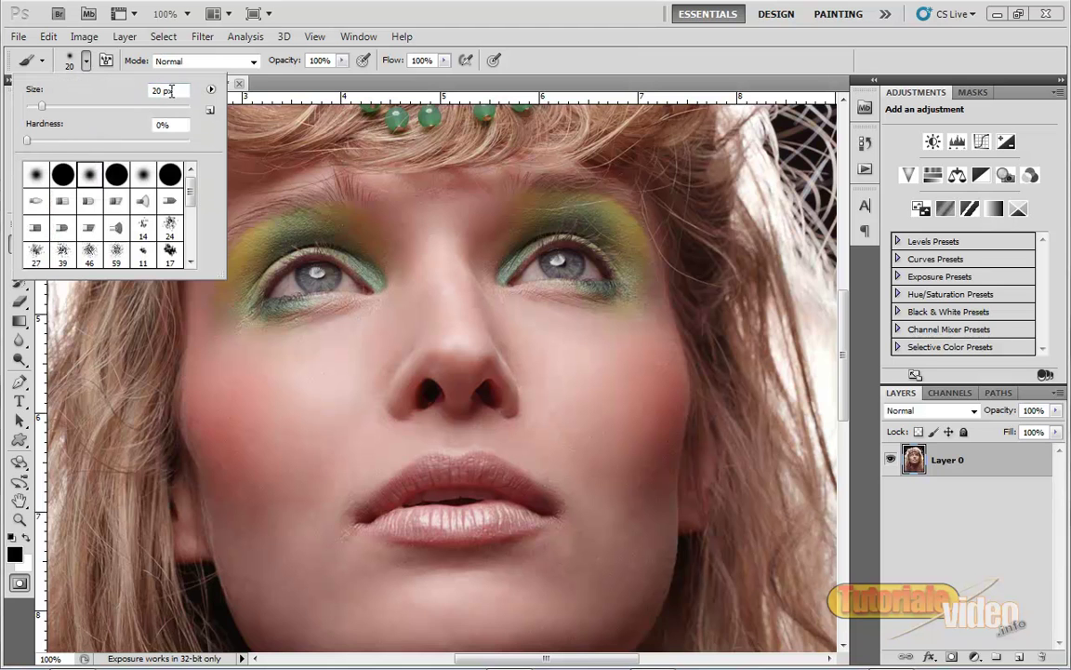
left_click(28, 141)
left_click(297, 90)
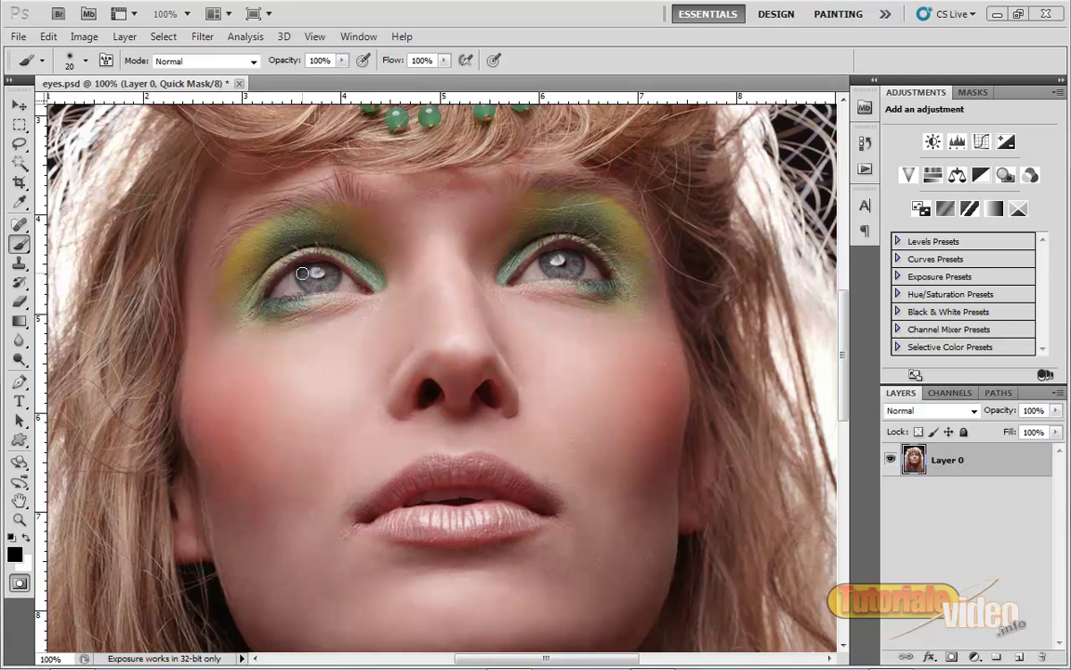
Step: Paint mask over the left and right irises, keeping the catchlights uncovered
left_click(302, 276)
mouse_move(304, 281)
left_mouse_down()
mouse_move(327, 285)
mouse_move(333, 274)
mouse_move(313, 268)
mouse_move(321, 277)
left_mouse_up()
key("ctrl+z")
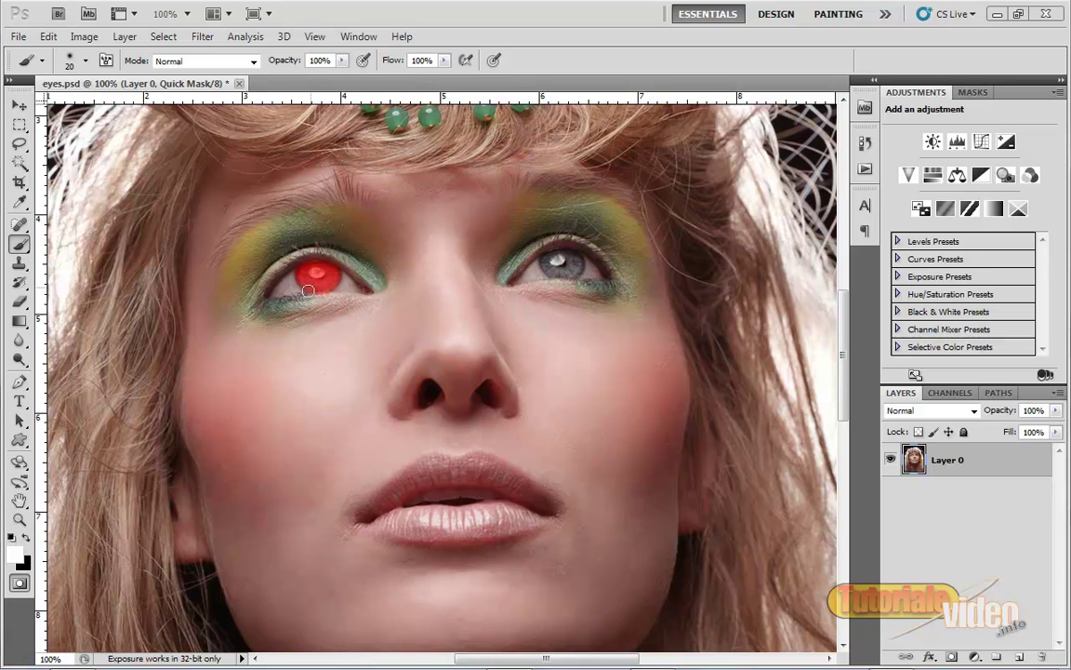
key("x")
key("x")
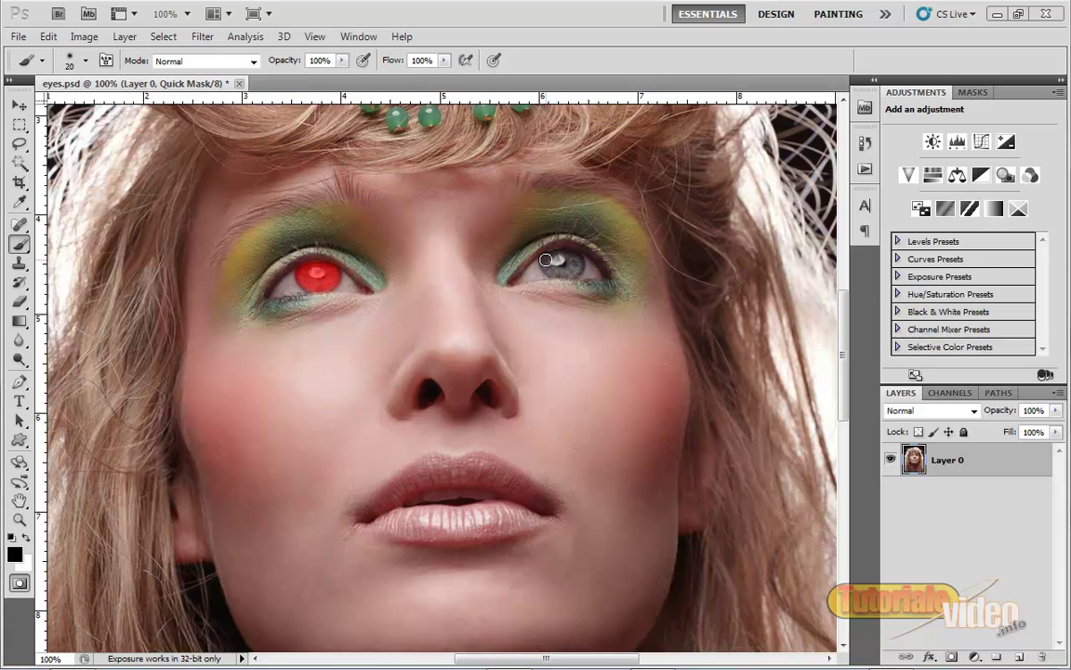
mouse_move(546, 260)
left_mouse_down()
mouse_move(578, 263)
mouse_move(556, 257)
mouse_move(566, 264)
left_mouse_up()
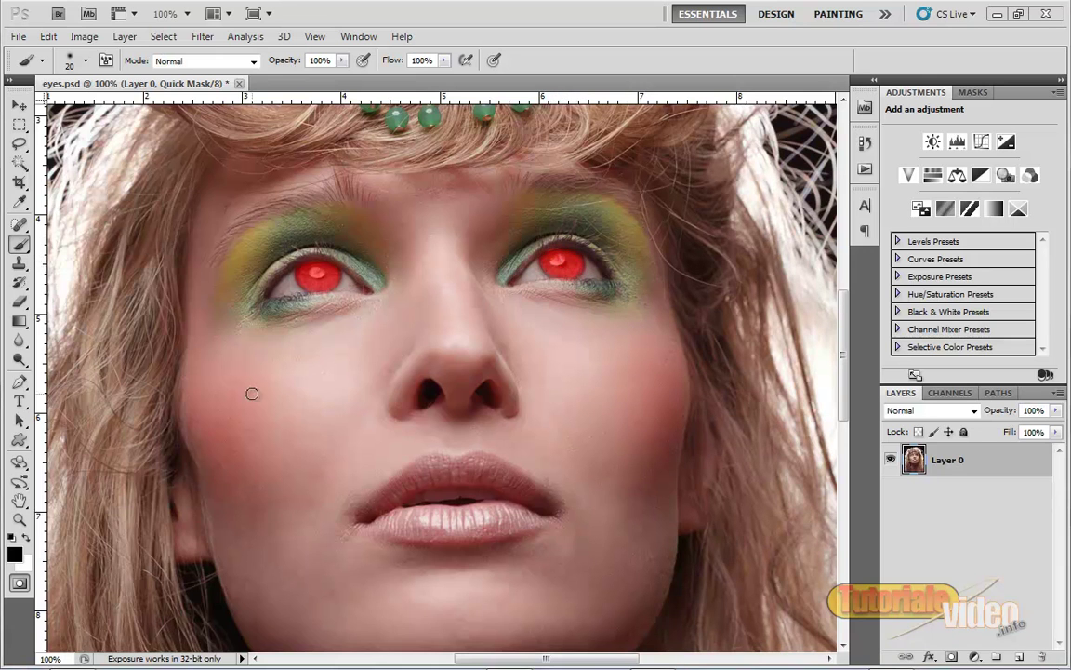
key("x")
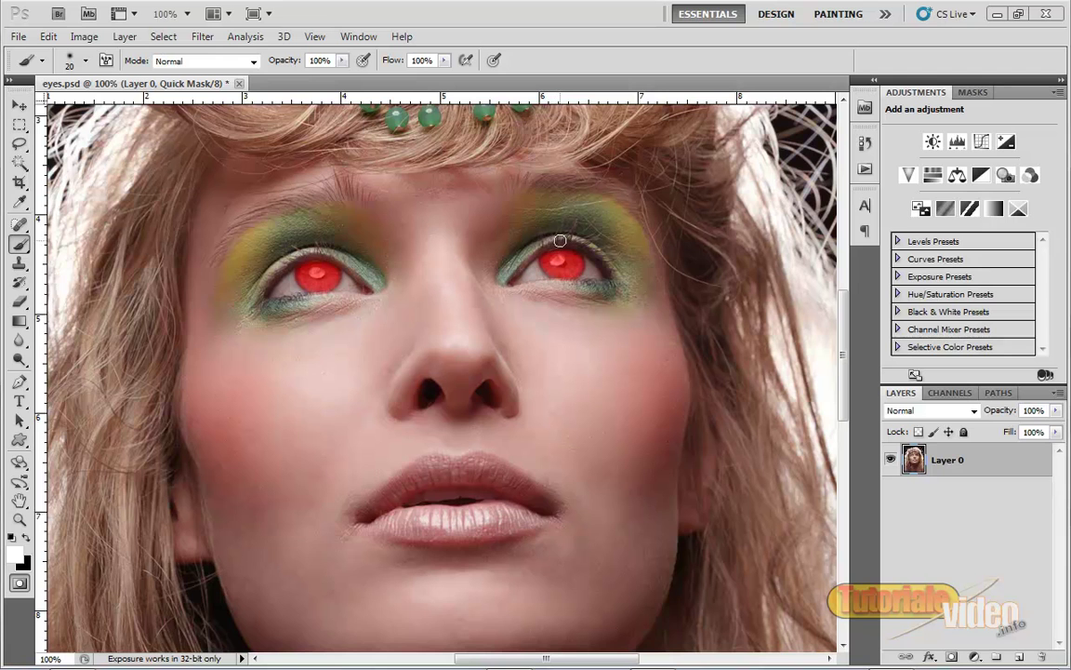
key("x")
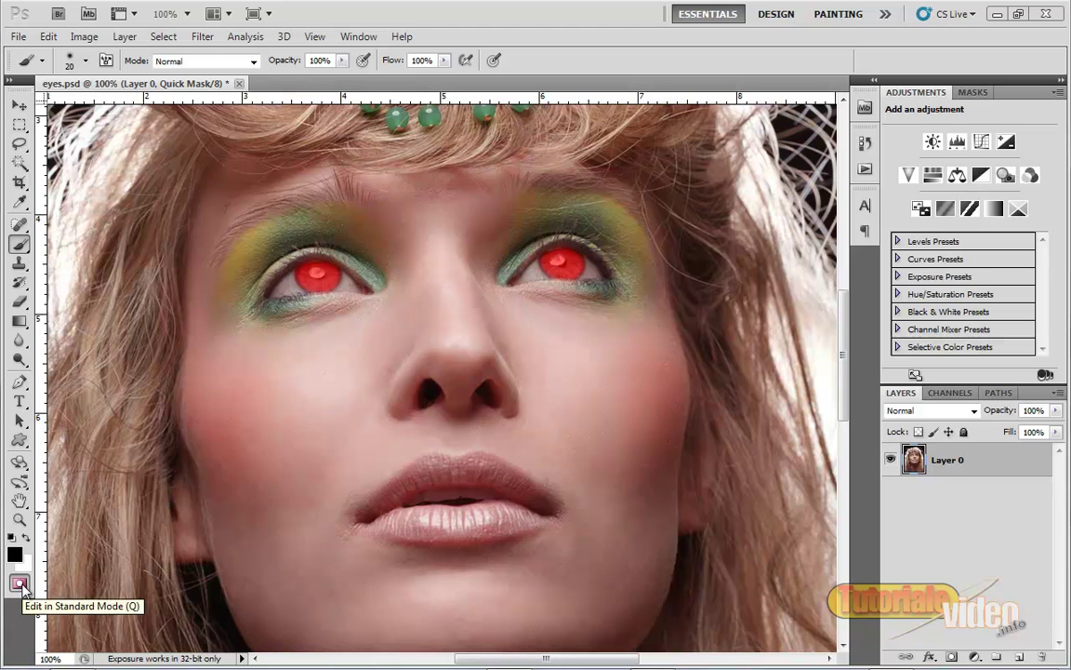
Step: Convert the quick mask to a selection and invert it with Select > Inverse
left_click(19, 583)
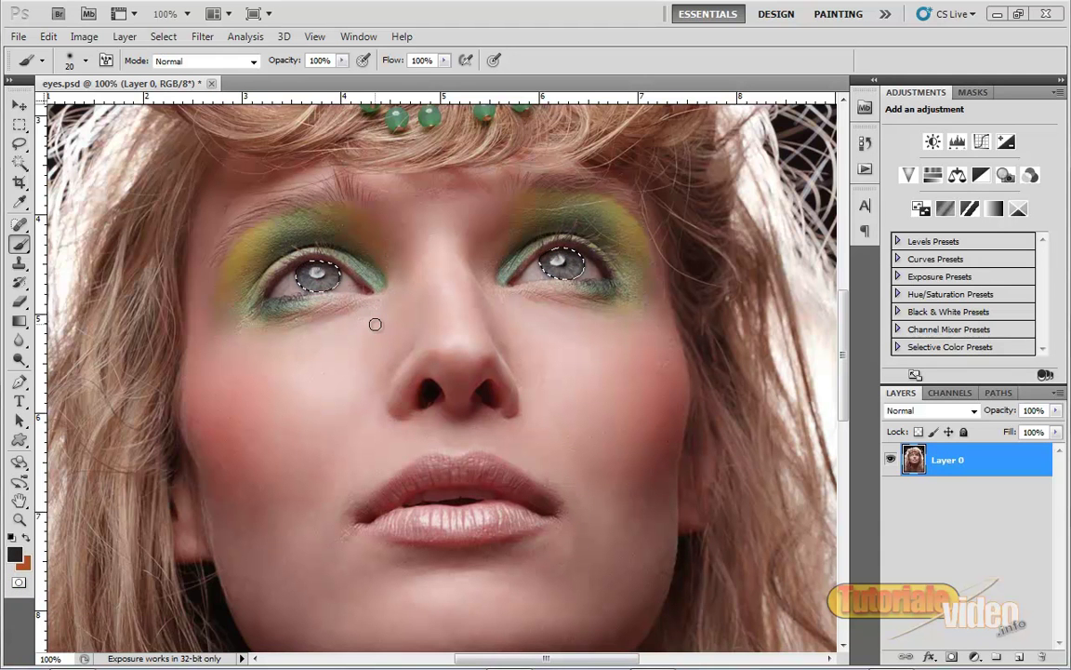
key("ctrl+minus")
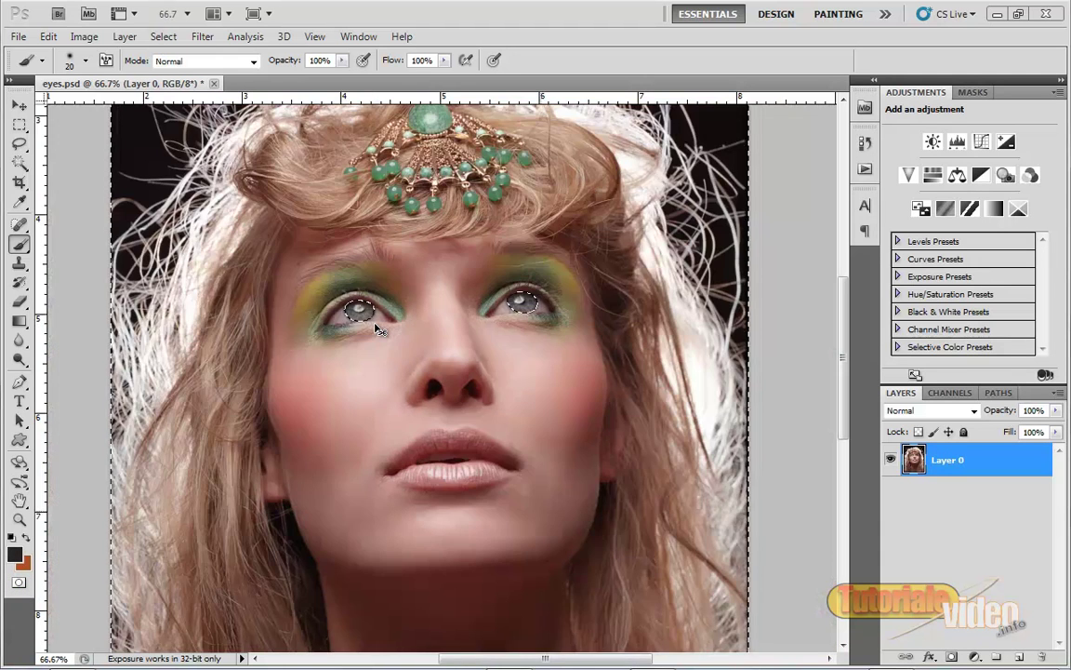
key("ctrl+minus")
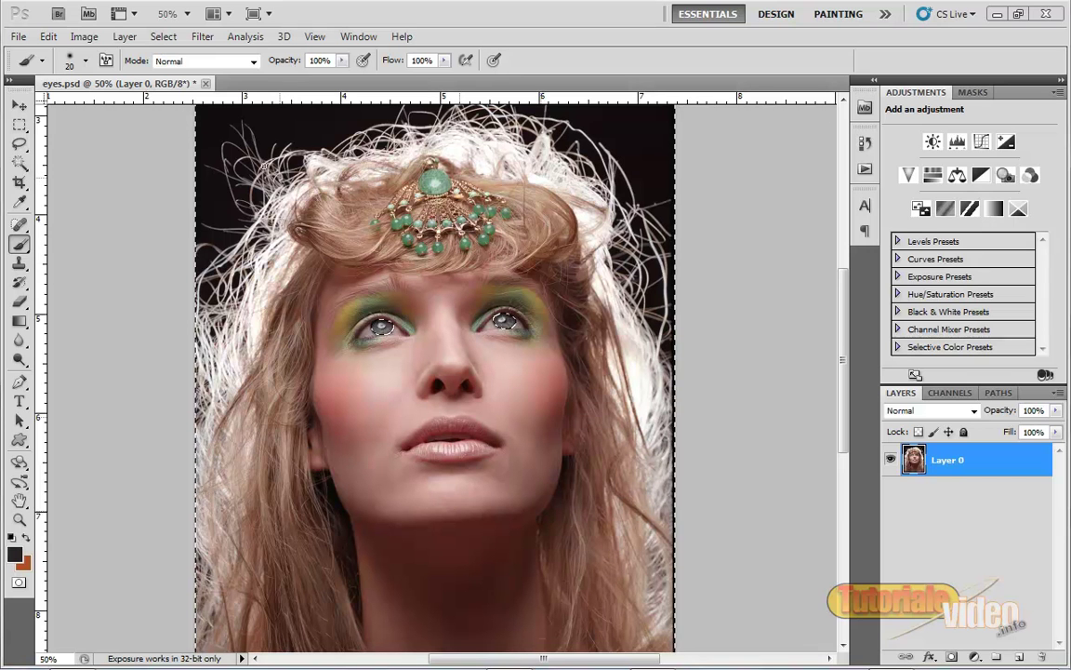
left_click(164, 37)
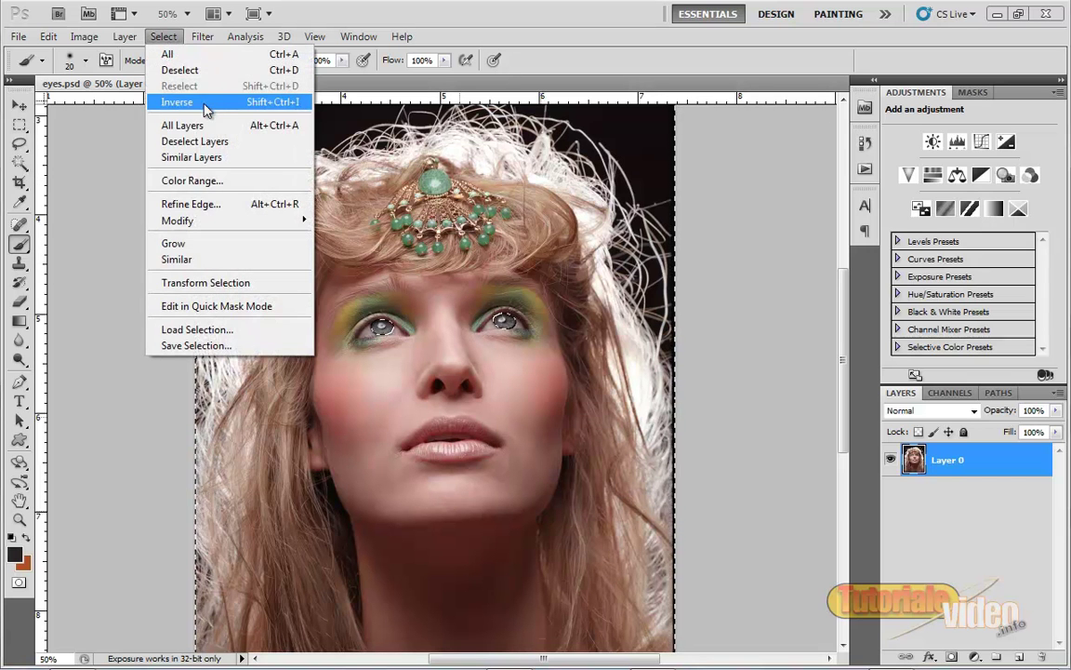
left_click(276, 104)
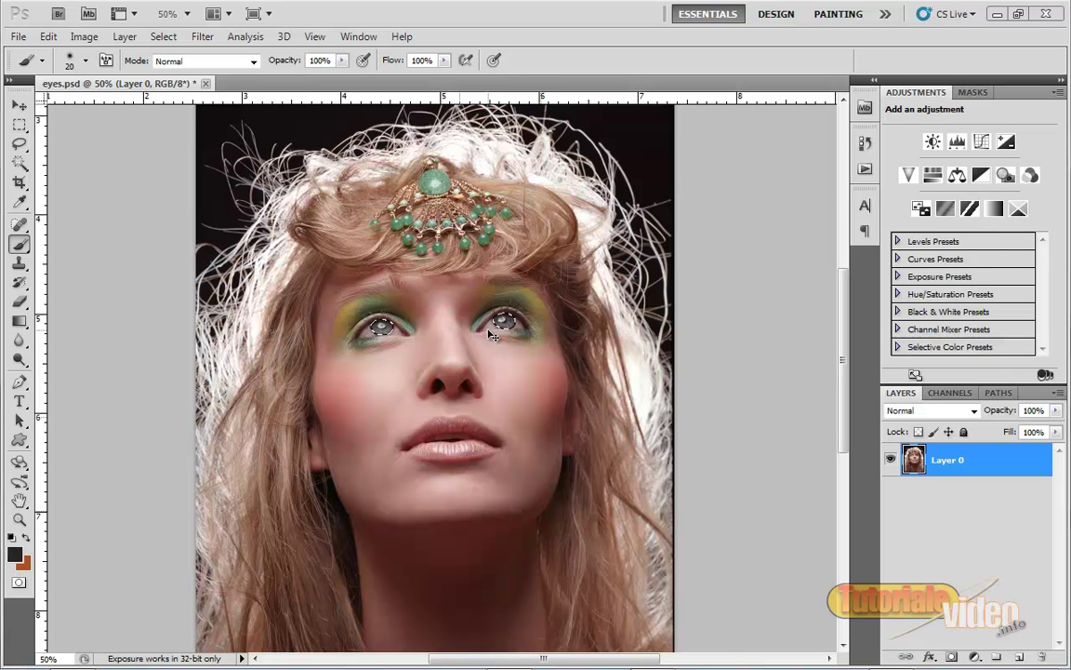
key("ctrl+plus")
key("ctrl+plus")
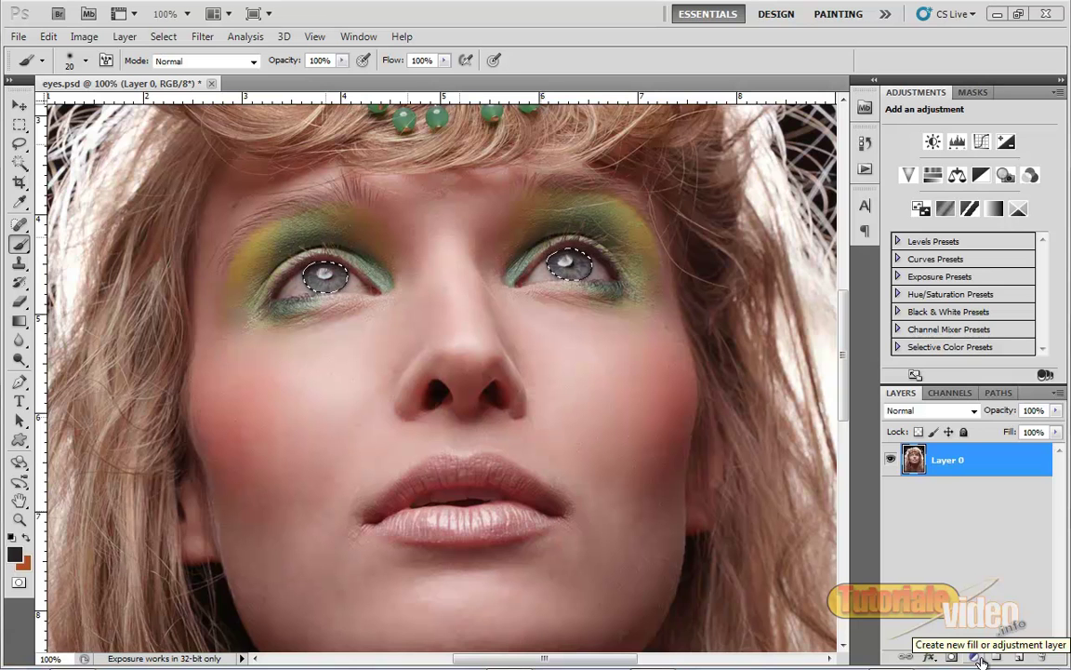
Step: Add a Color Balance adjustment layer with midtones Cyan/Red at -29
left_click(980, 657)
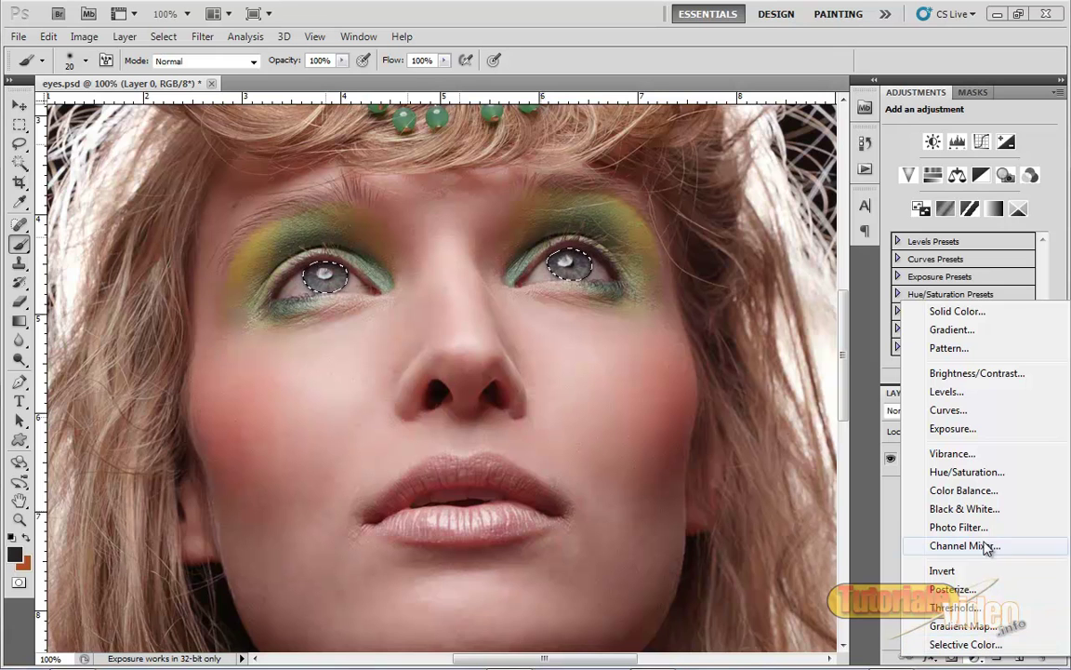
left_click(1013, 494)
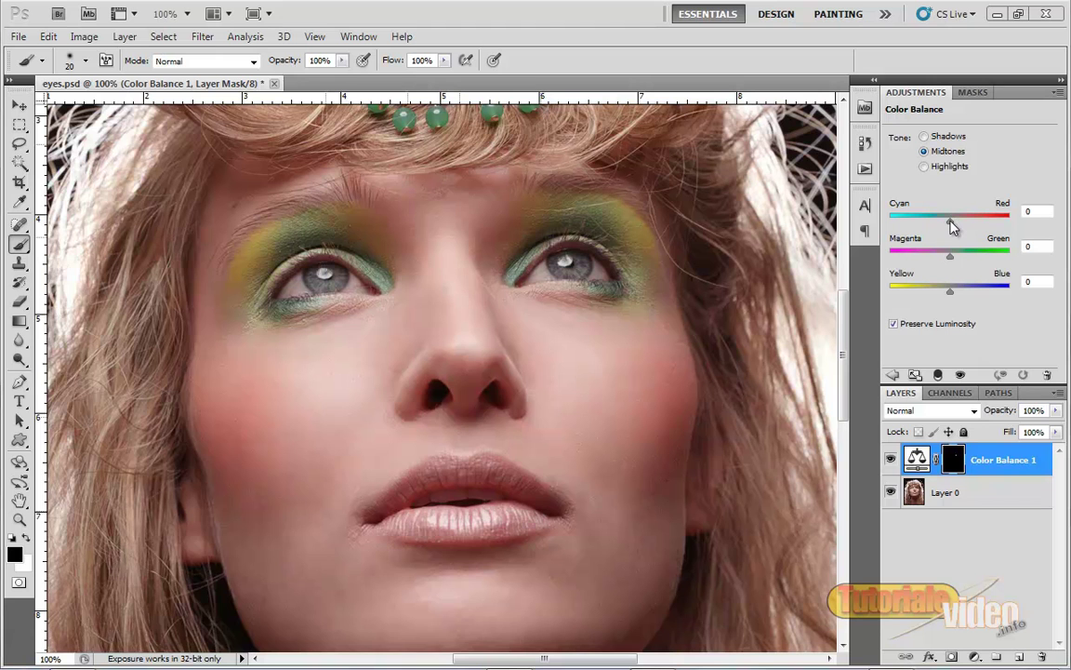
left_click_drag(950, 225, 944, 225)
left_click_drag(945, 226, 949, 228)
left_click_drag(945, 226, 933, 226)
Step: Set the midtones Magenta/Green to +12 and Yellow/Blue to +45
left_click(924, 166)
left_click(925, 137)
left_click(924, 151)
left_click_drag(948, 258, 959, 263)
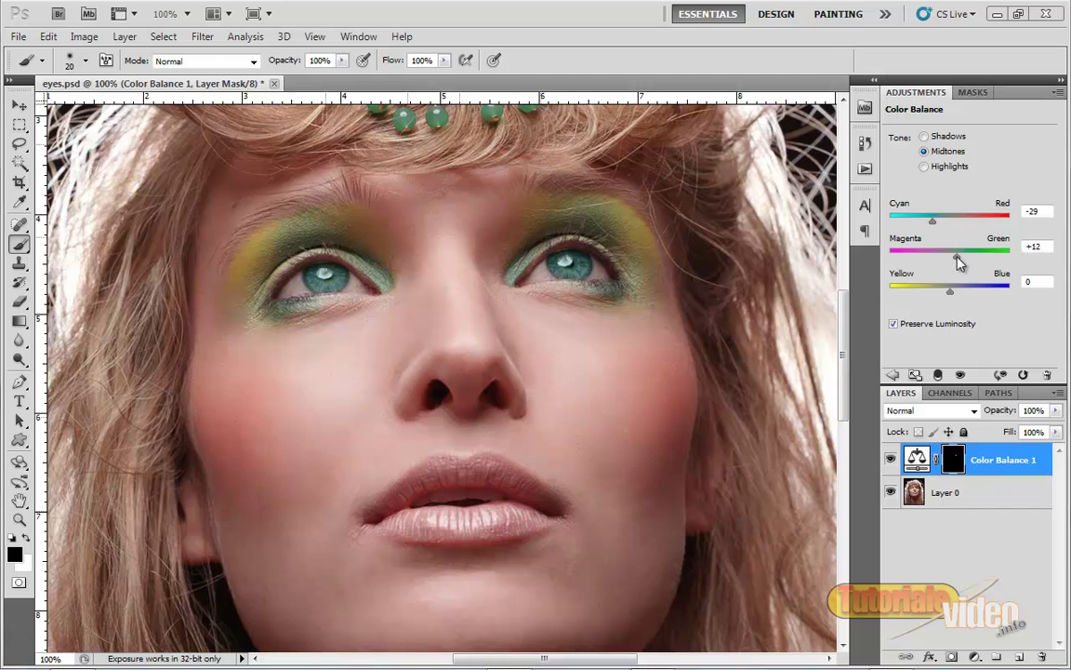
left_click_drag(950, 291, 973, 296)
left_click_drag(973, 296, 977, 297)
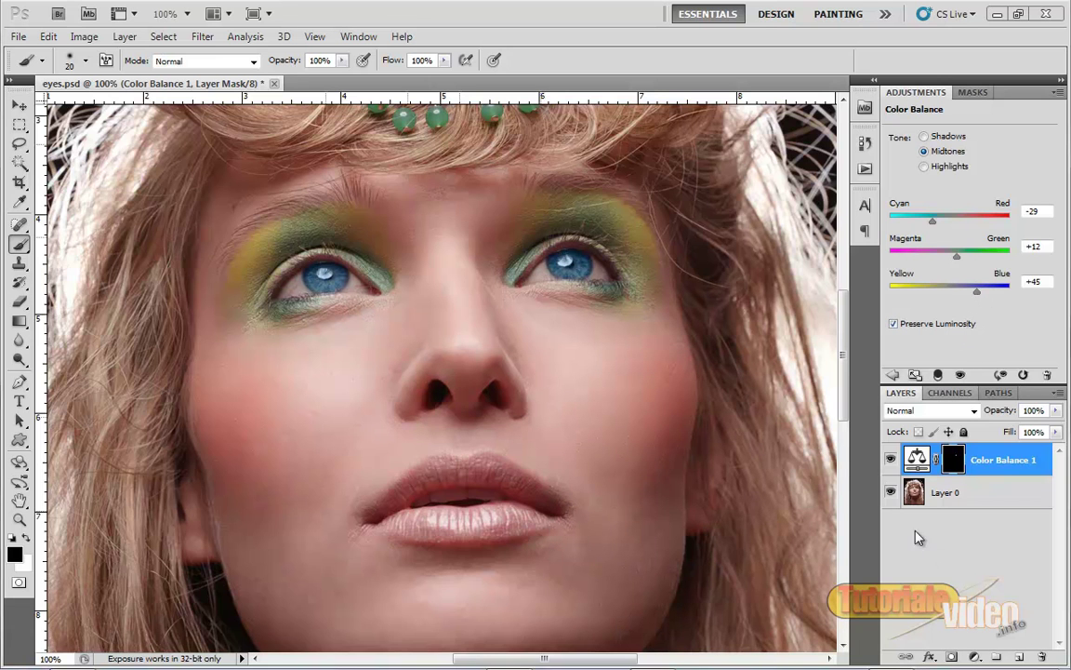
left_click(891, 460)
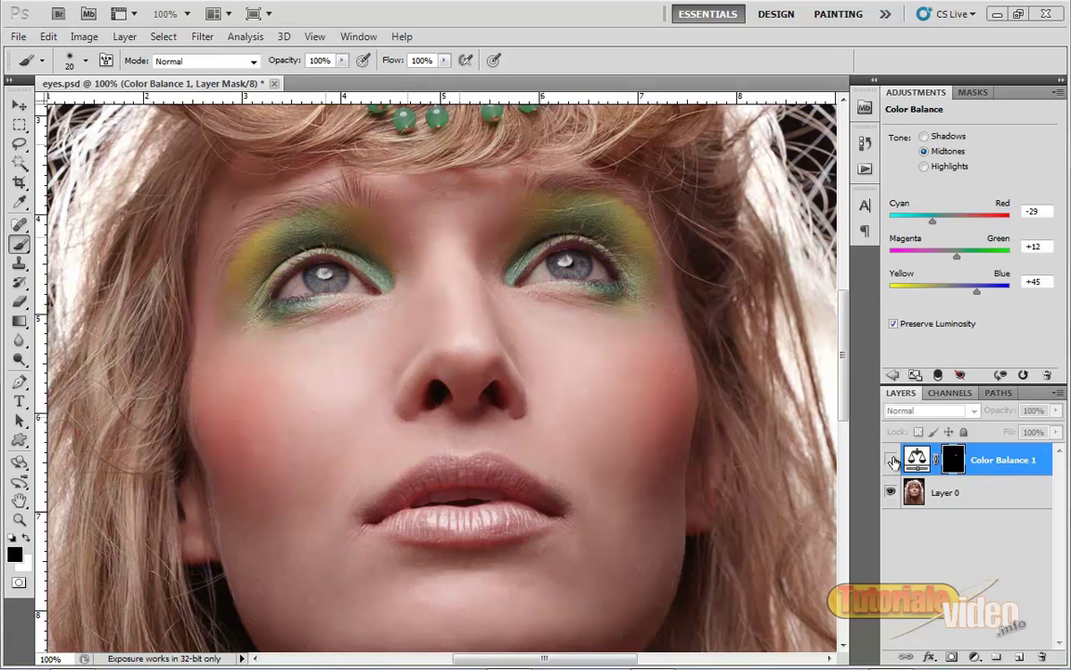
left_click(891, 461)
left_click(892, 460)
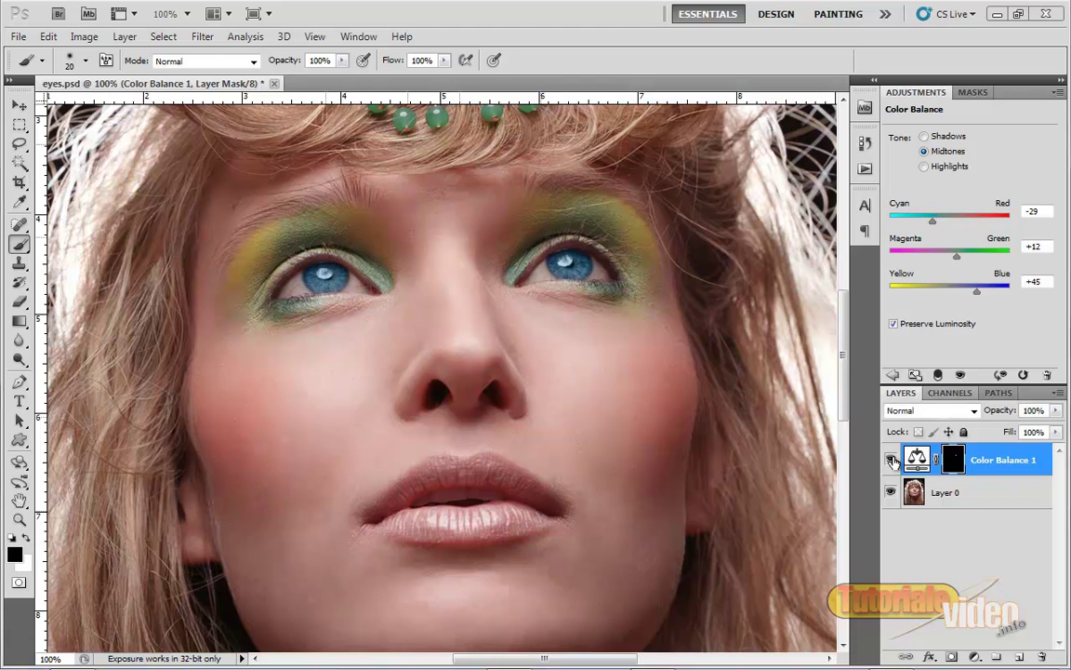
left_click(892, 460)
Step: Duplicate Color Balance 1 into Color Balance 1 copy and toggle its visibility to compare
right_click(1011, 465)
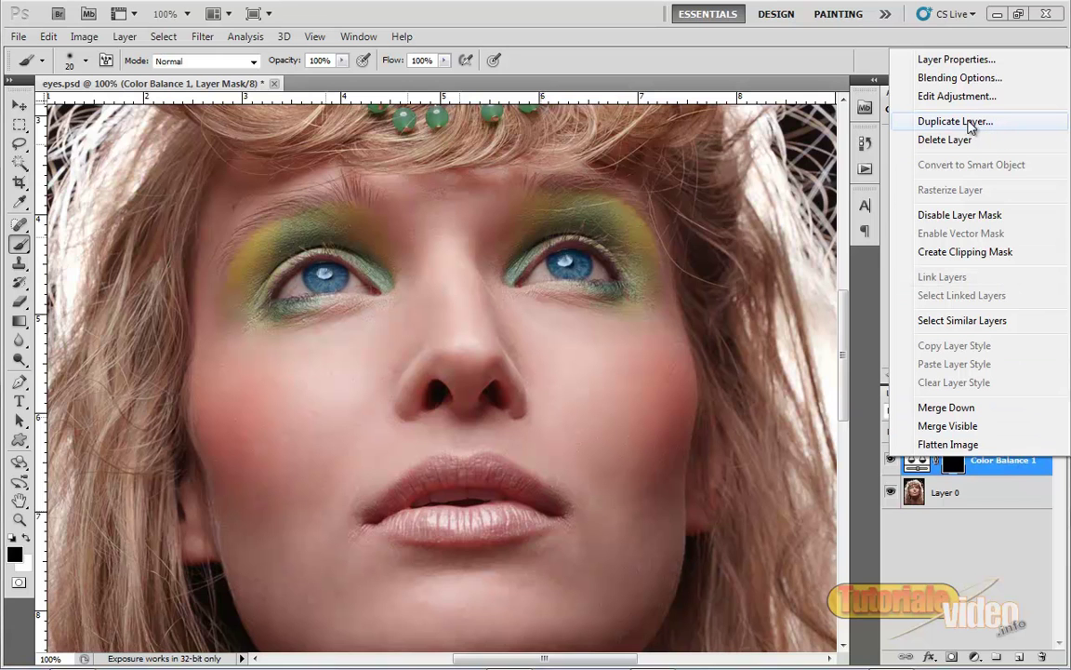
left_click(1007, 563)
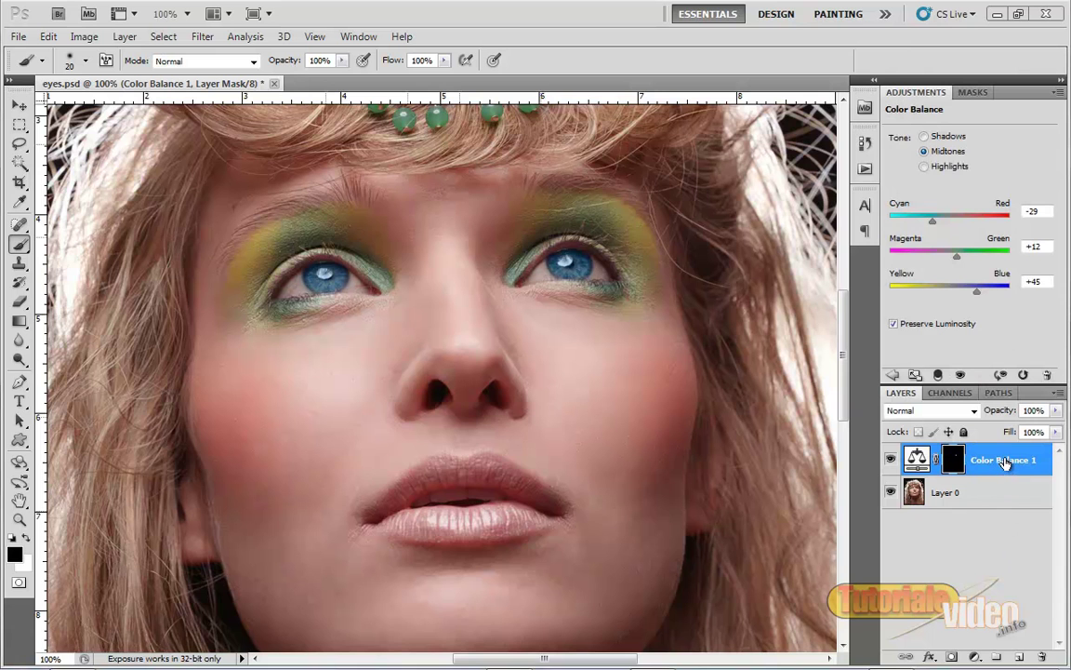
left_click_drag(1006, 463, 1021, 659)
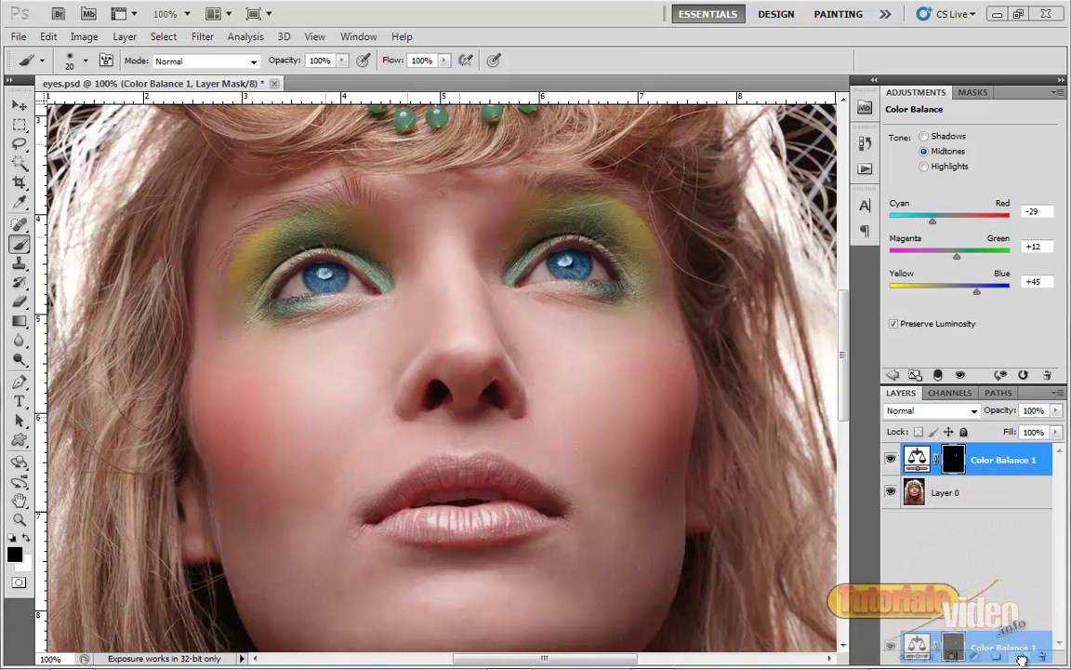
mouse_move(1021, 658)
left_mouse_down()
mouse_move(1021, 625)
mouse_move(1021, 659)
left_mouse_up()
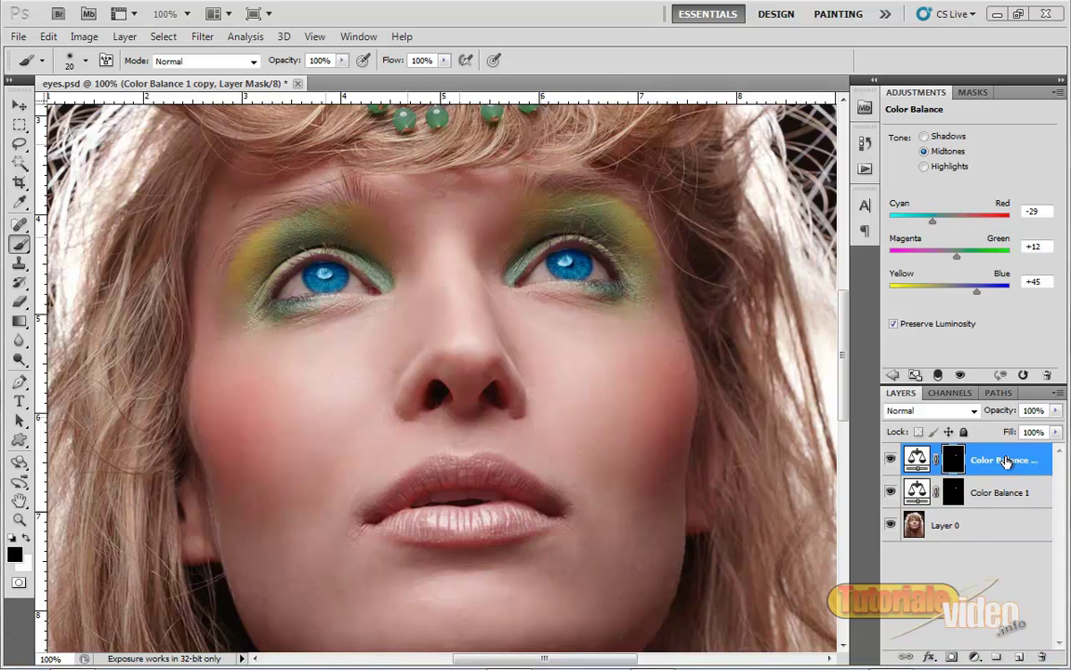
left_click(890, 460)
left_click(890, 459)
Step: Set the Color Balance 1 copy blend mode to Soft Light
left_click(974, 416)
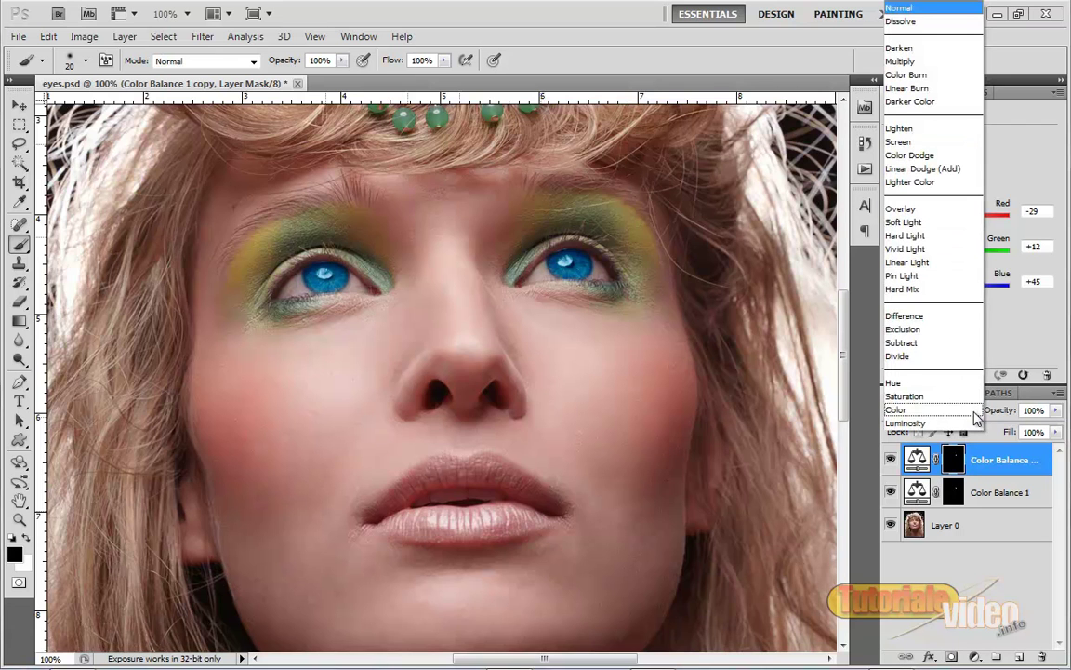
left_click(914, 222)
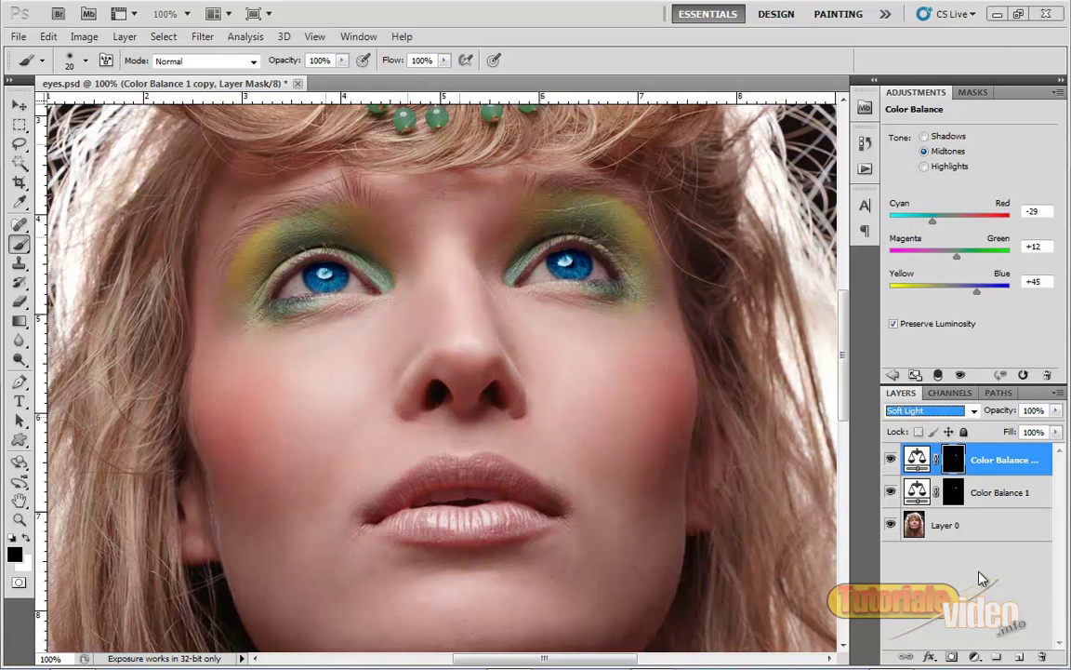
Step: Lower the Color Balance 1 layer's opacity to about 17%
left_click(1012, 493)
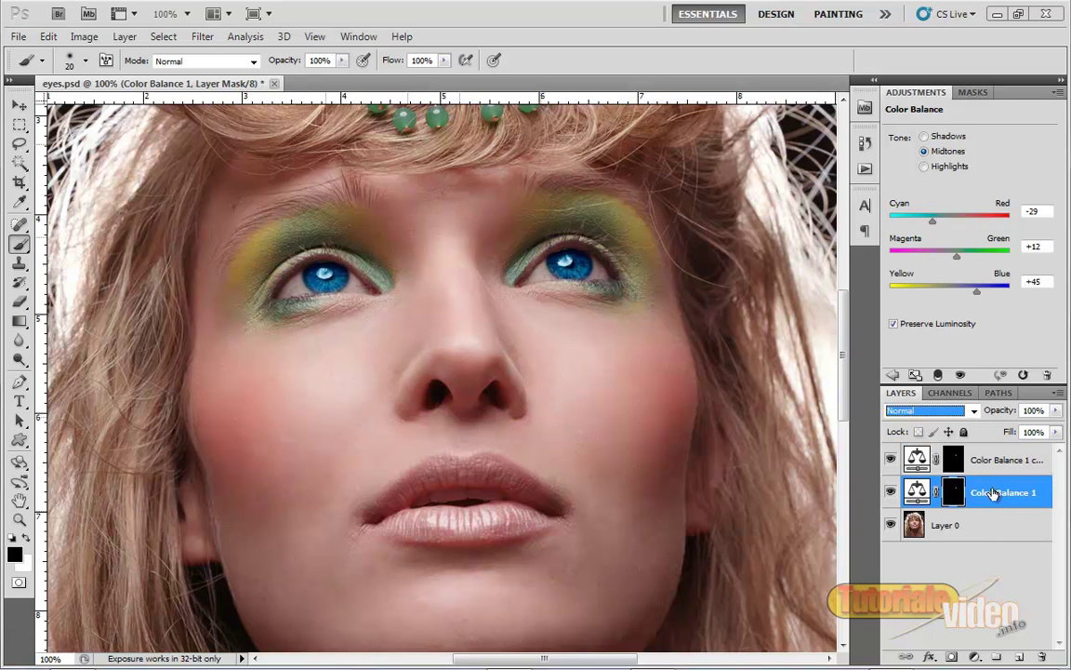
left_click(1058, 412)
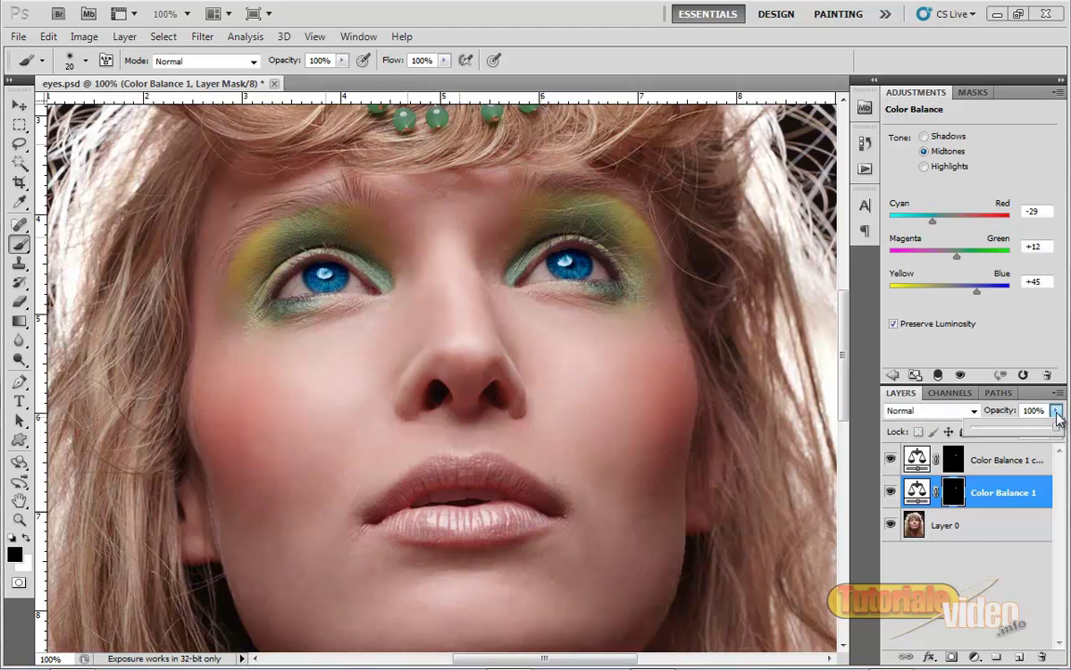
left_click_drag(1058, 430, 988, 432)
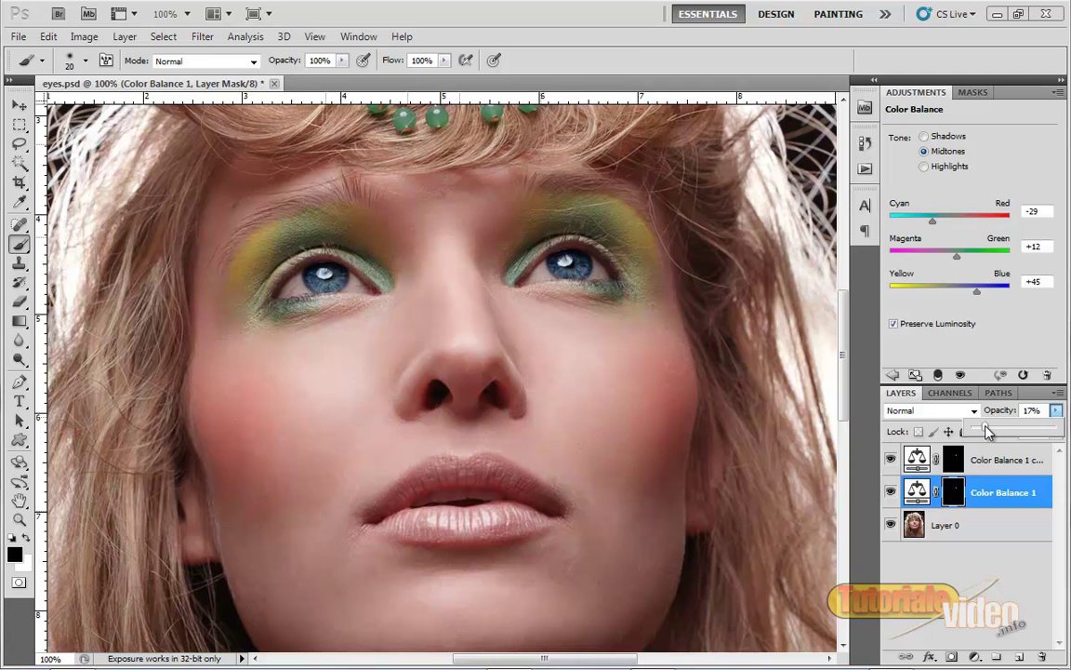
left_click(919, 487, "ctrl")
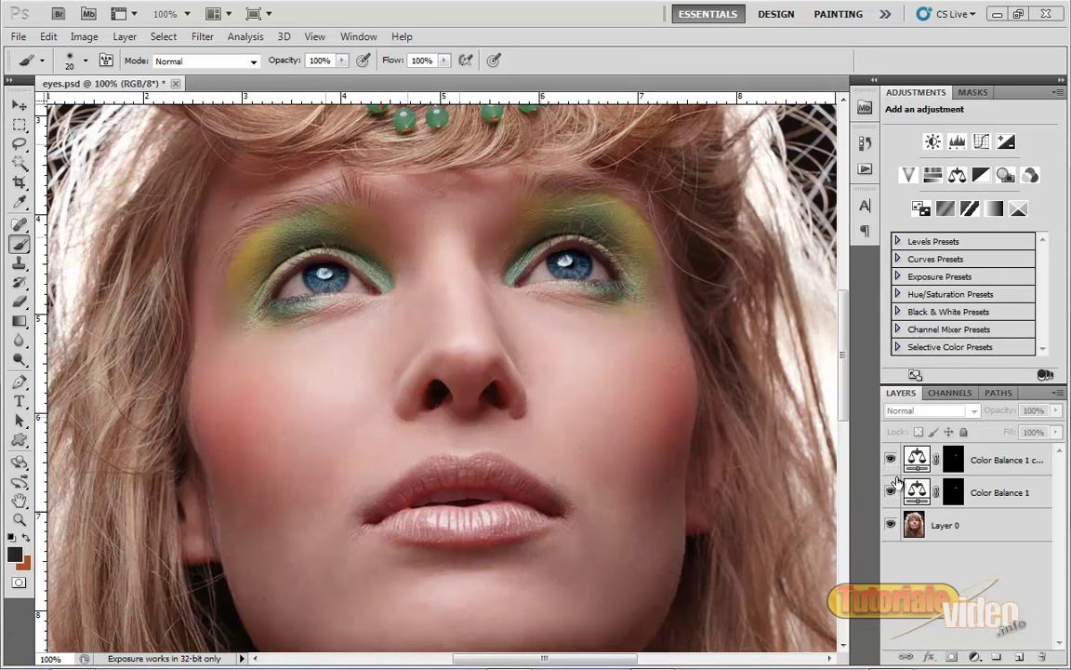
left_click(891, 460)
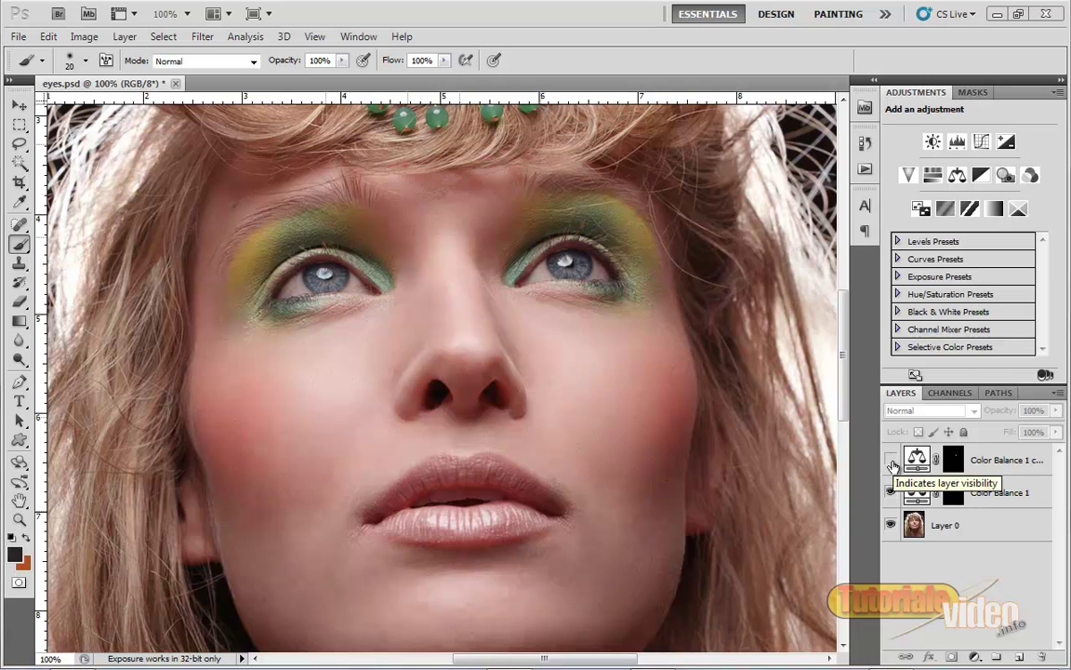
left_click(891, 460)
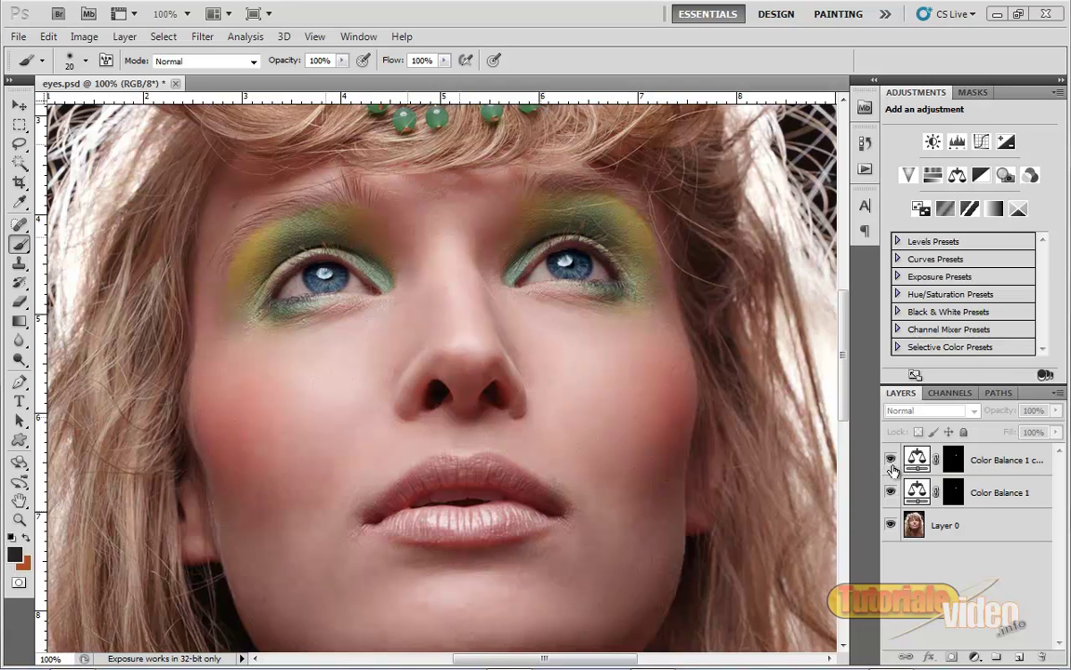
left_click(891, 492)
left_click(891, 493)
left_click(891, 493)
left_click(990, 461)
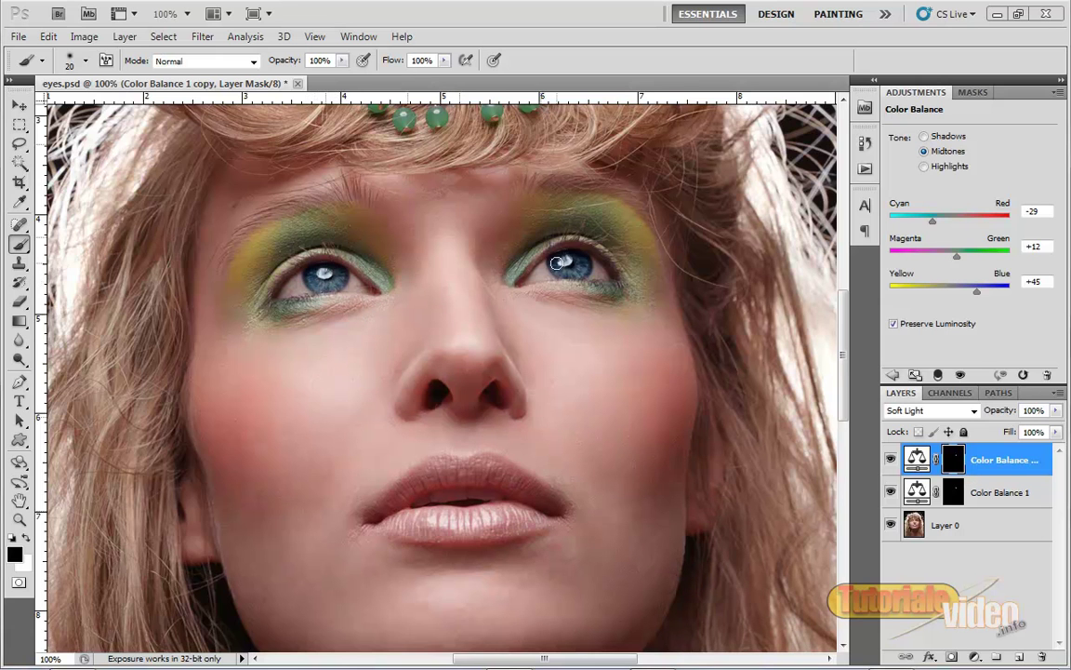
Step: Duplicate the copy layer as Color Balance 1 copy 2 and blend it as Screen
right_click(993, 462)
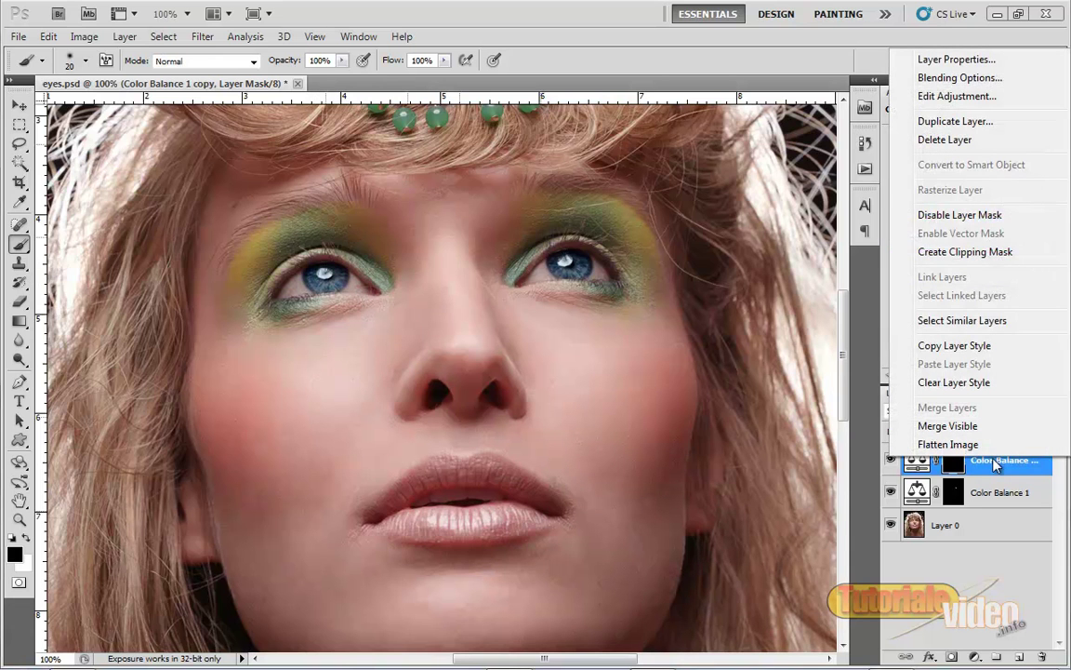
left_click(958, 121)
left_click(846, 268)
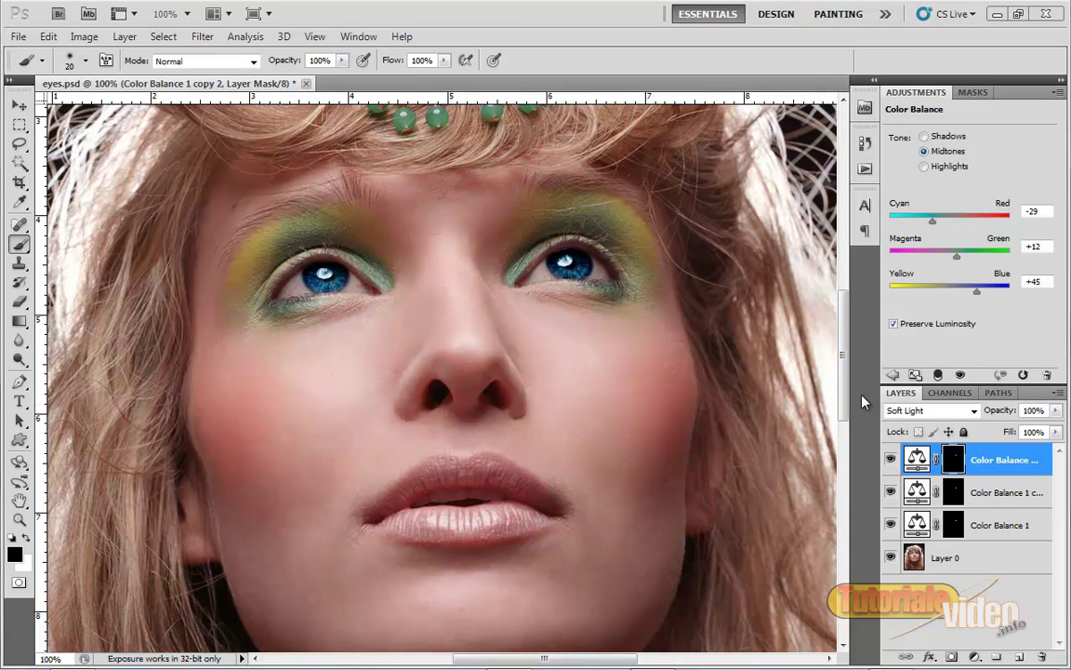
left_click(973, 412)
left_click(937, 139)
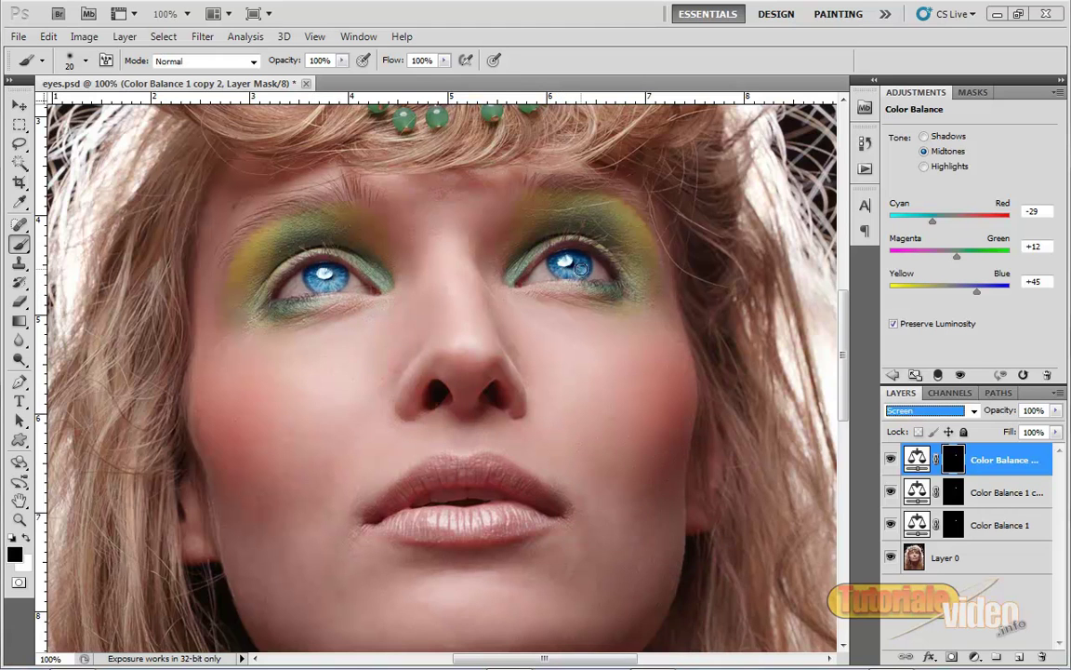
Step: Set the Screen layer Color Balance 1 copy 2 to 18% opacity
left_click(983, 591)
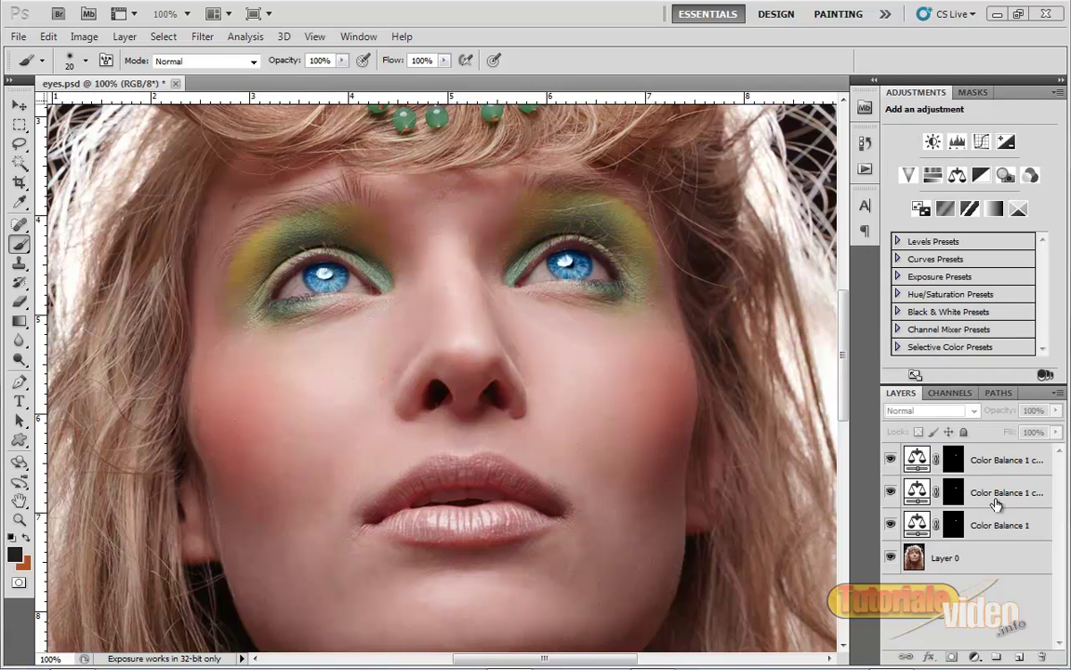
left_click(930, 459)
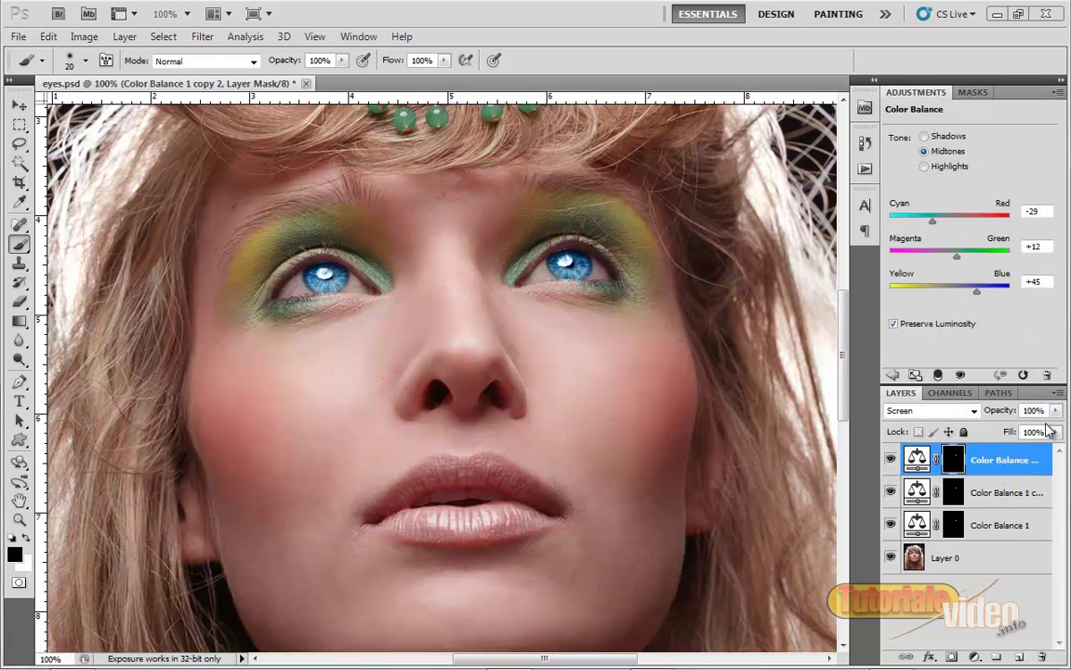
left_click(1034, 492)
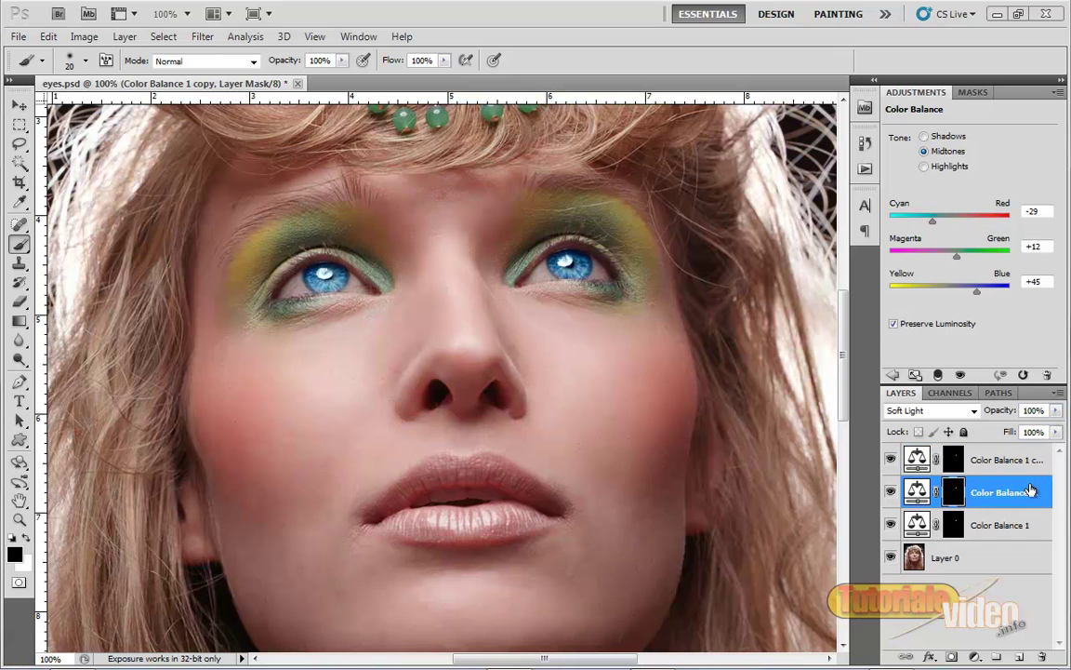
left_click(1034, 460)
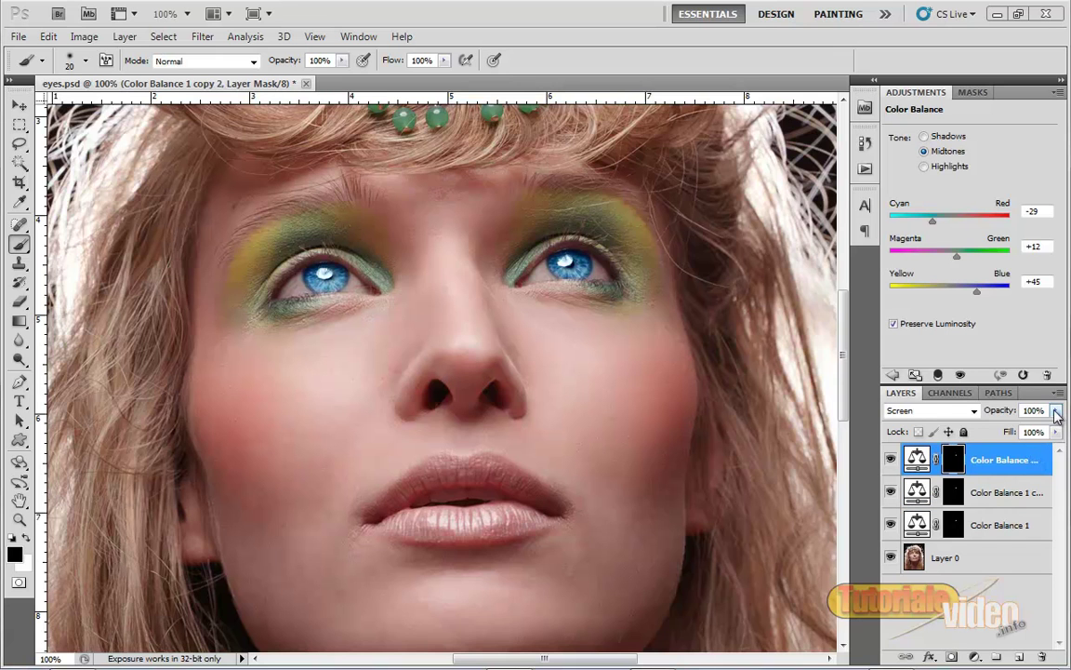
left_click(1056, 411)
mouse_move(1058, 429)
left_mouse_down()
mouse_move(972, 431)
mouse_move(988, 432)
left_mouse_up()
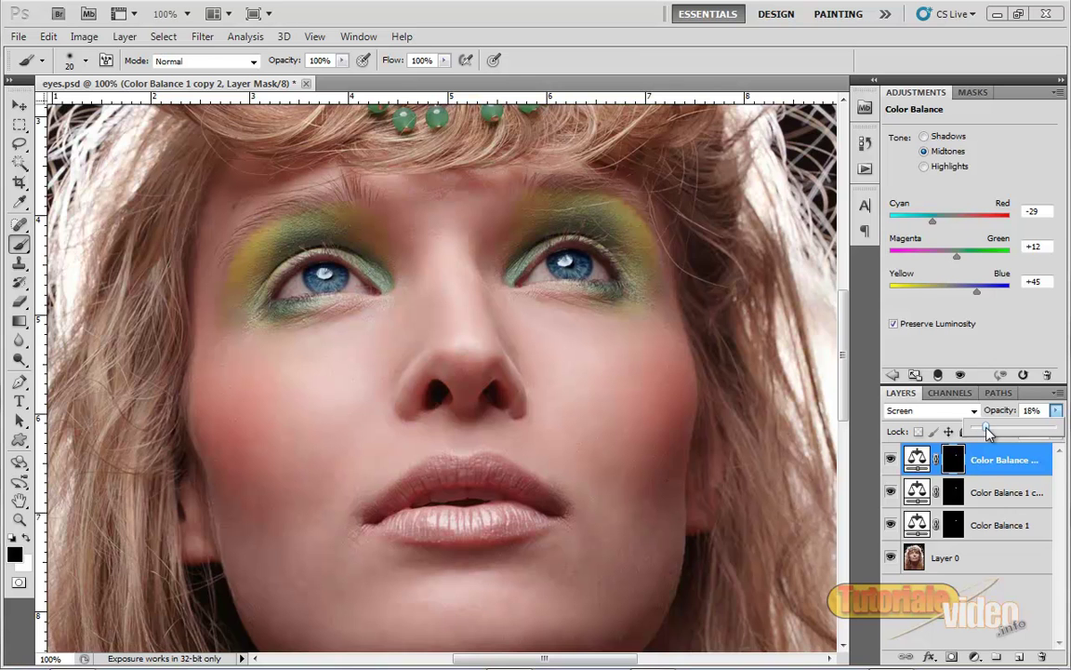
left_click(974, 614)
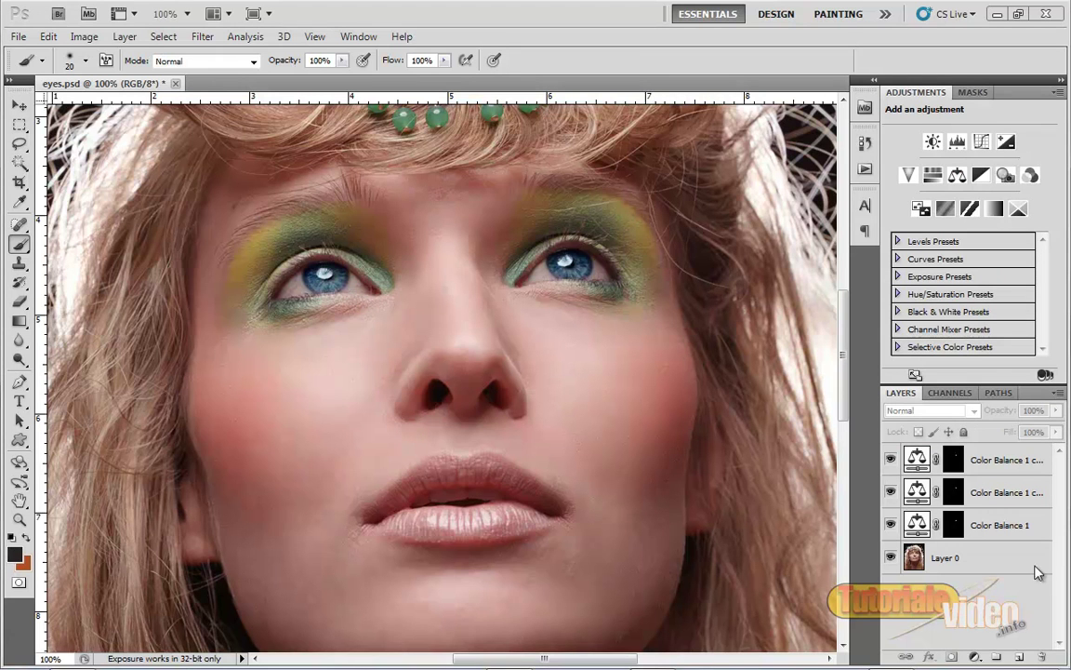
Step: Group the three Color Balance layers with Ctrl+G and rename the group 'ochi'
left_click(1005, 460)
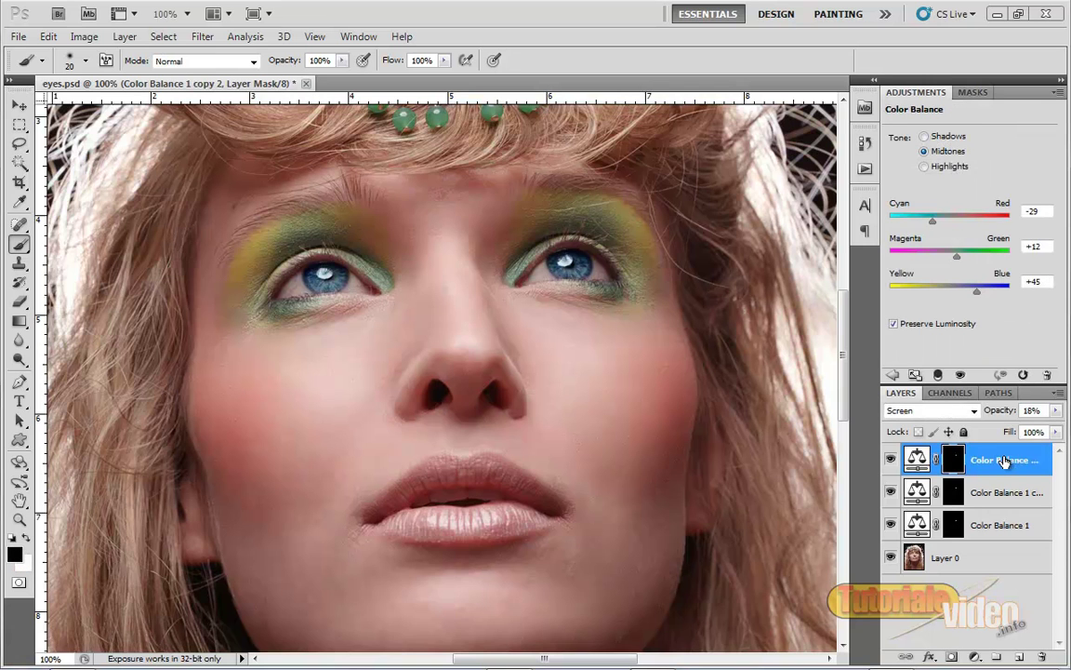
left_click(1020, 528, "shift")
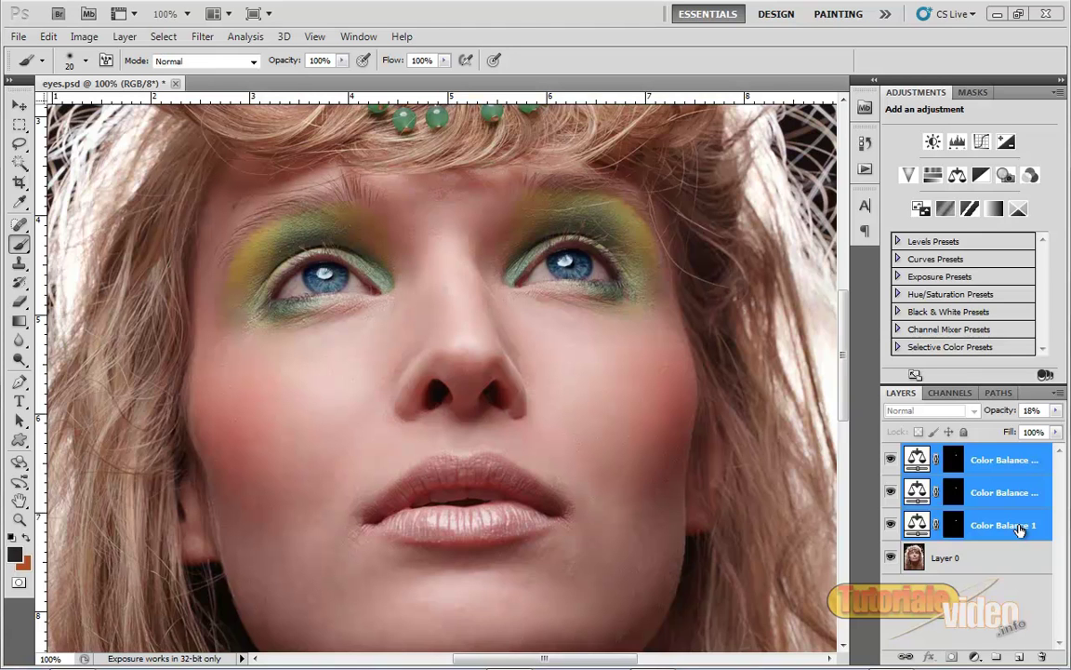
key("ctrl+g")
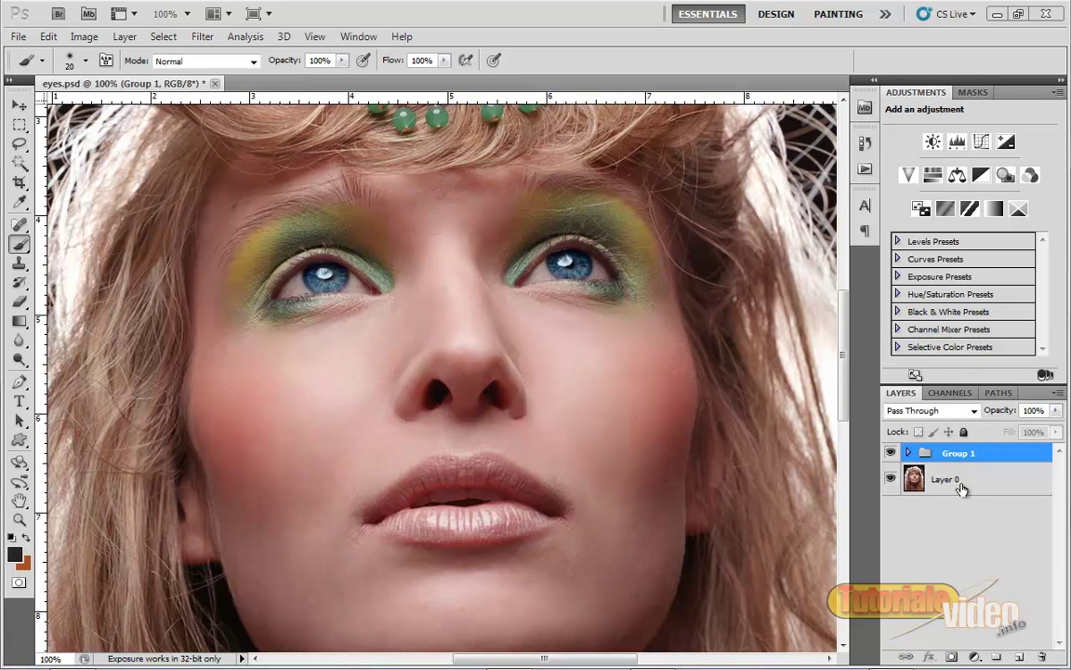
double_click(958, 453)
type("ochi")
left_click(951, 533)
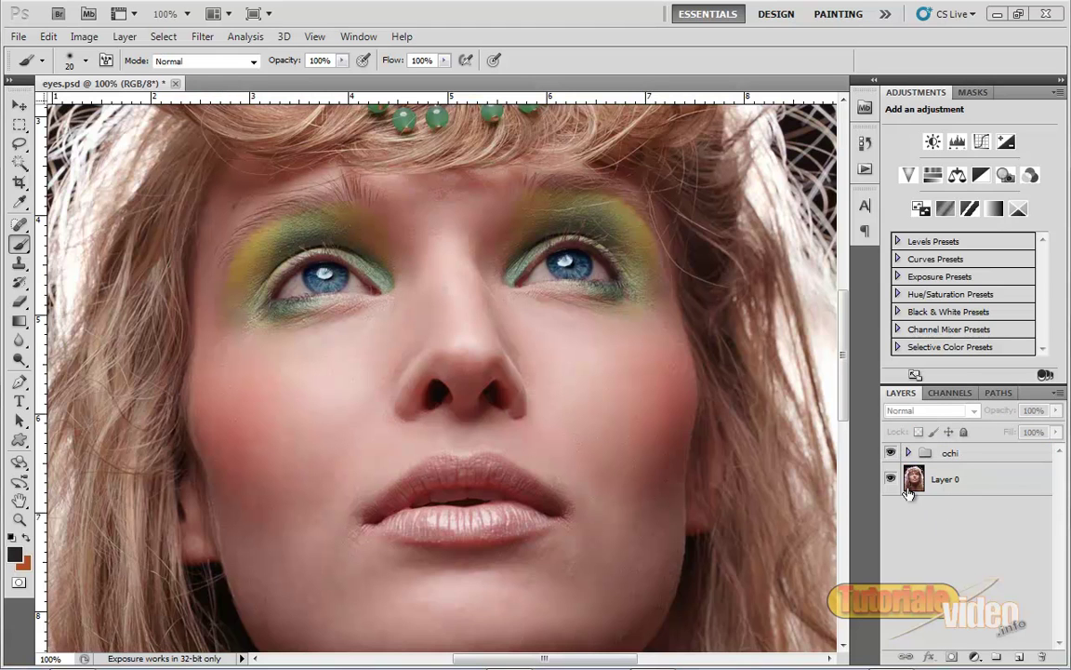
left_click(963, 454)
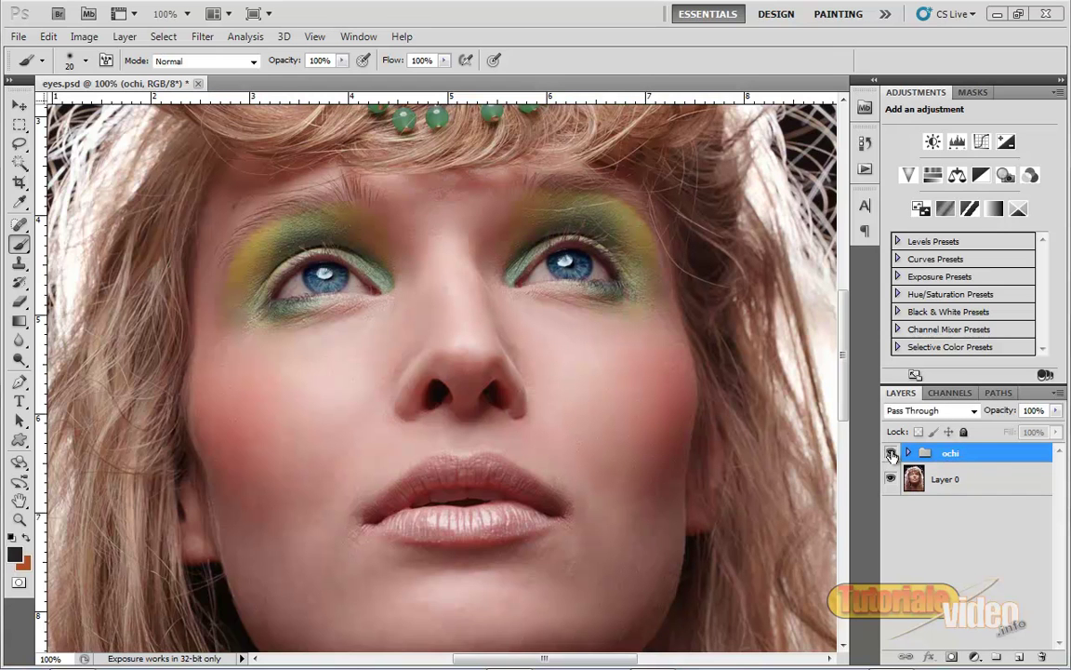
Step: Toggle the ochi group's visibility to compare the blue eye tint on the zoomed-out portrait
left_click(891, 454)
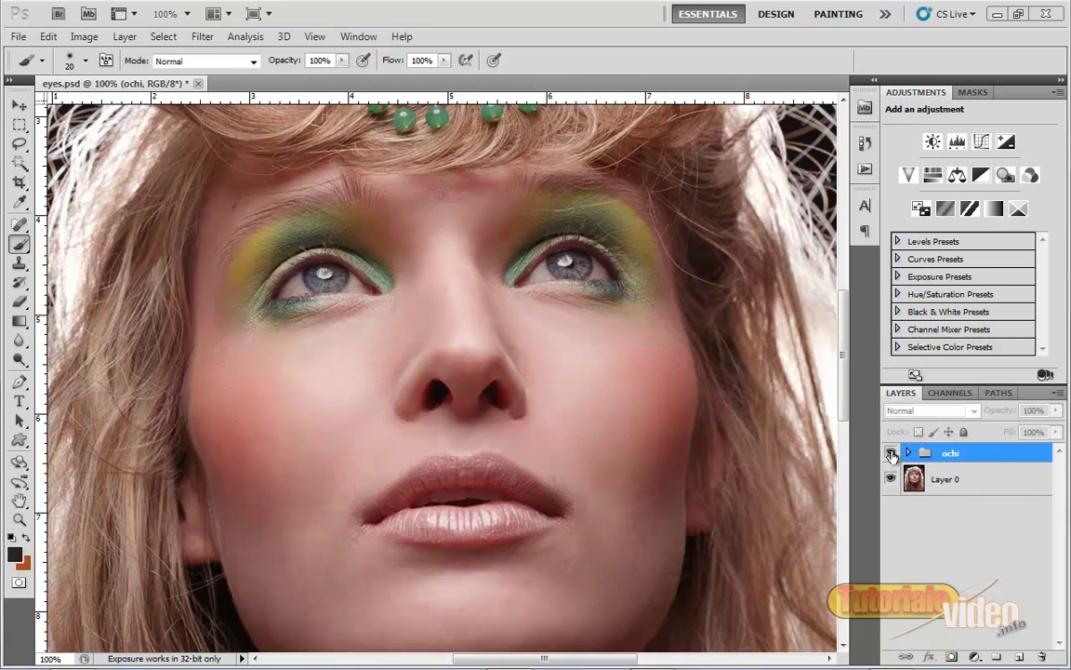
left_click(891, 453)
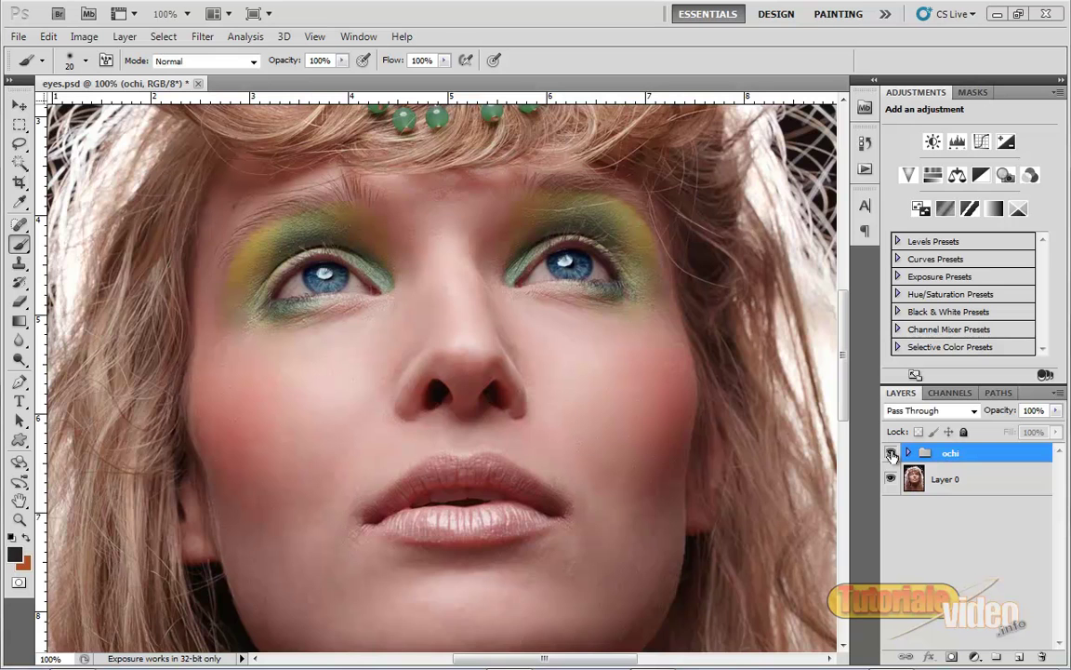
key("ctrl+minus")
key("ctrl+minus")
left_click(891, 454)
left_click(891, 454)
left_click(891, 454)
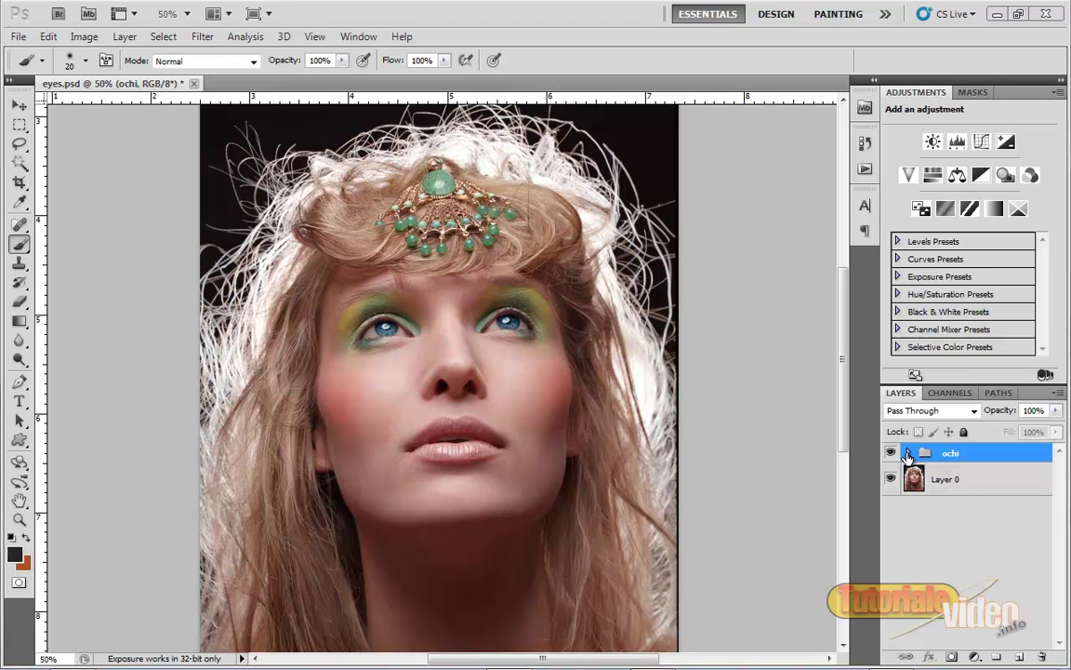
Step: Lower the top Color Balance layer in the ochi group from 18% to 15% opacity
left_click(907, 454)
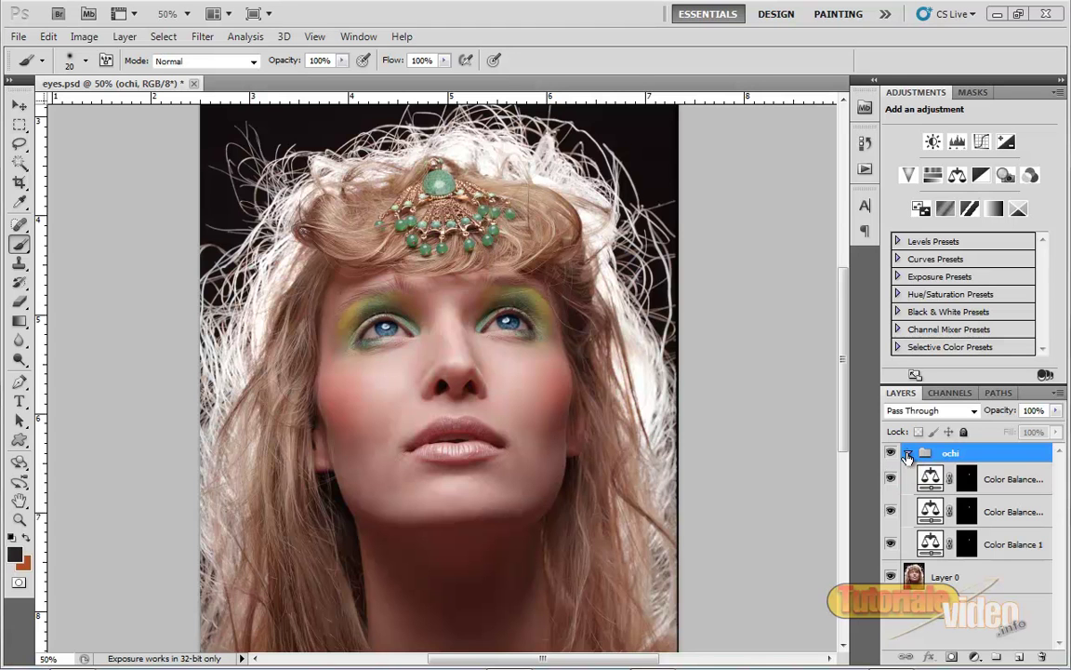
left_click(991, 481)
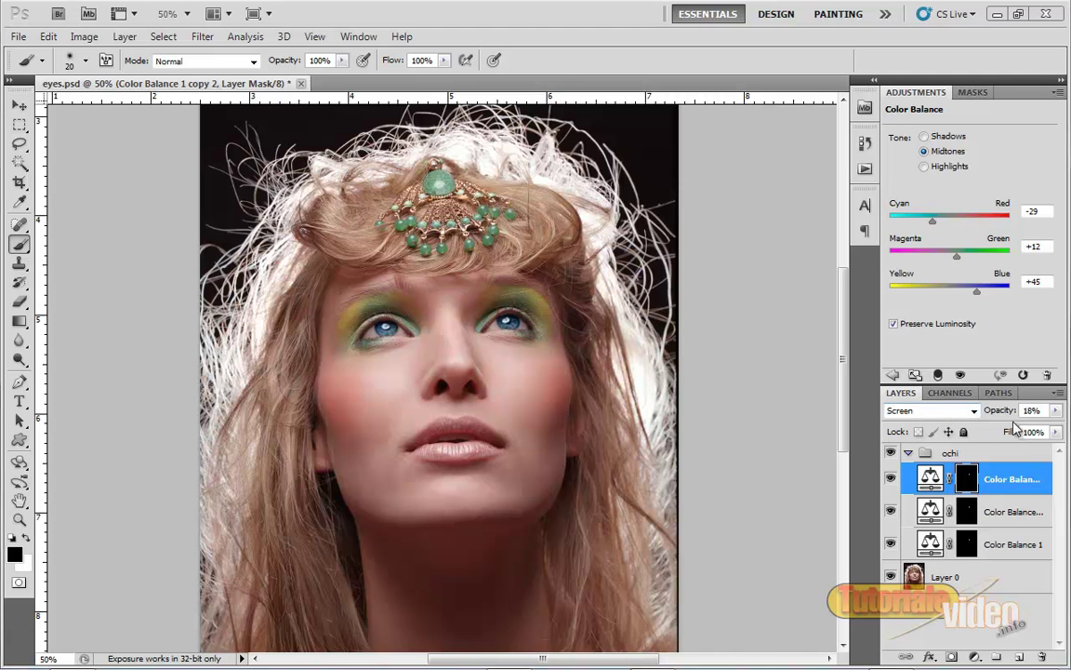
left_click(1055, 410)
left_click_drag(986, 437, 983, 434)
left_click(921, 452)
Step: Collapse the ochi group, compare the eyes with it hidden and shown, and zoom to 100%
left_click(909, 453)
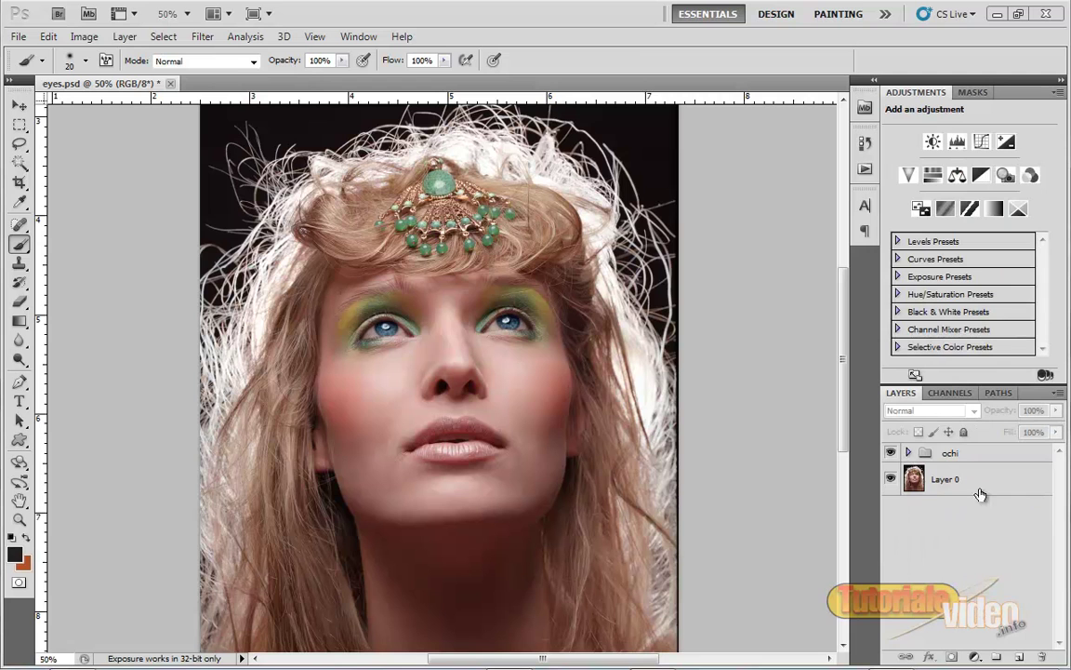
left_click(970, 453)
left_click(891, 453)
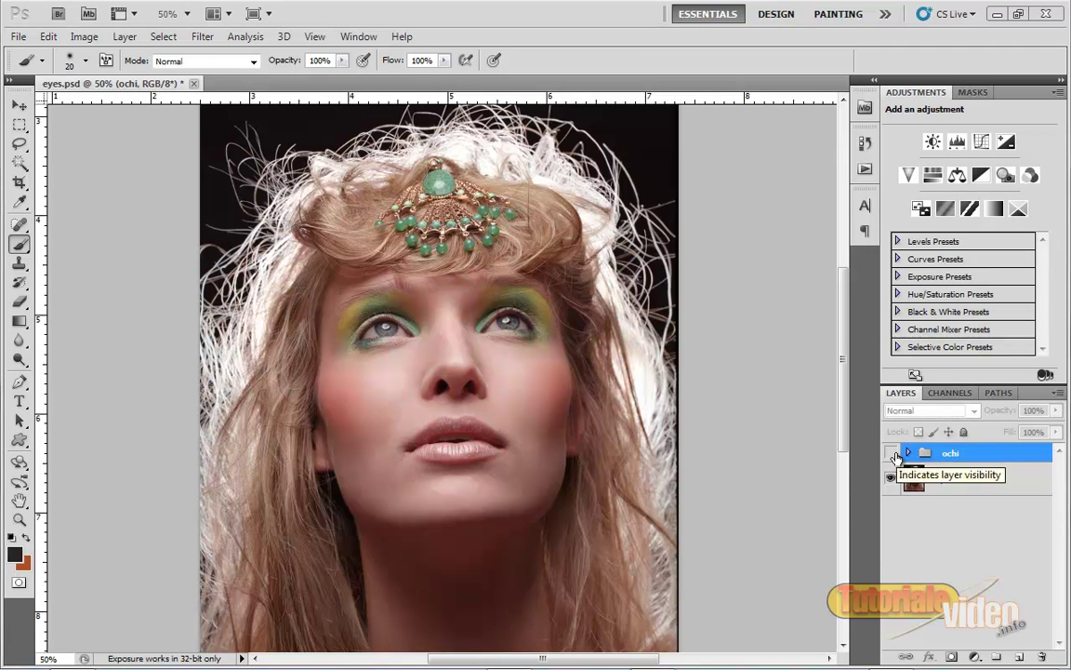
left_click(891, 453)
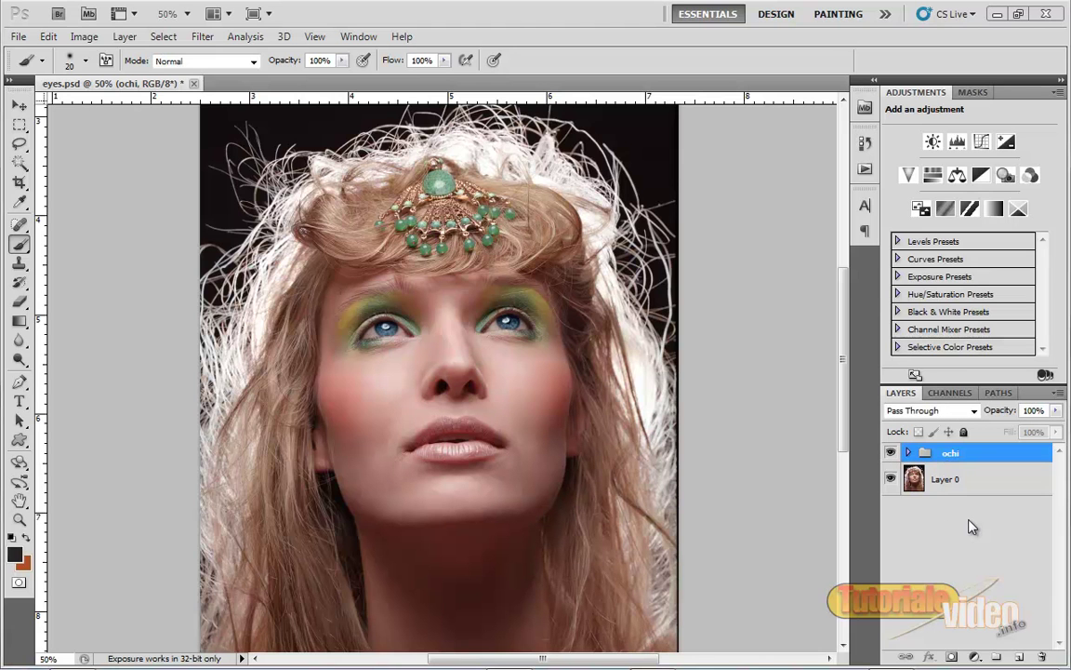
key("ctrl+plus")
key("ctrl+plus")
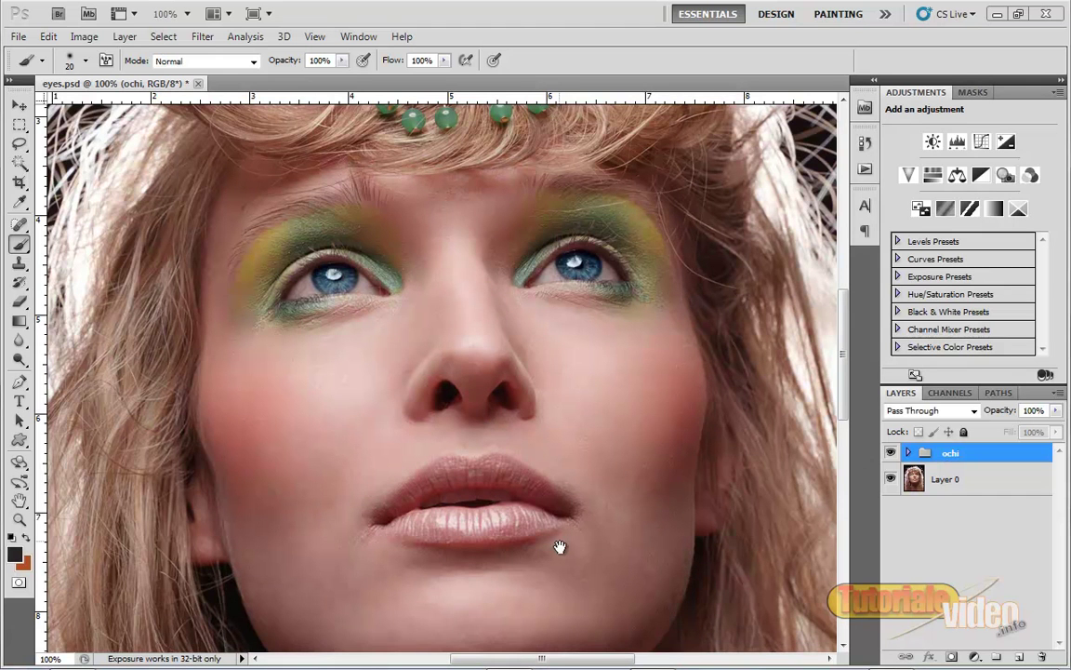
left_click_drag(543, 527, 513, 484)
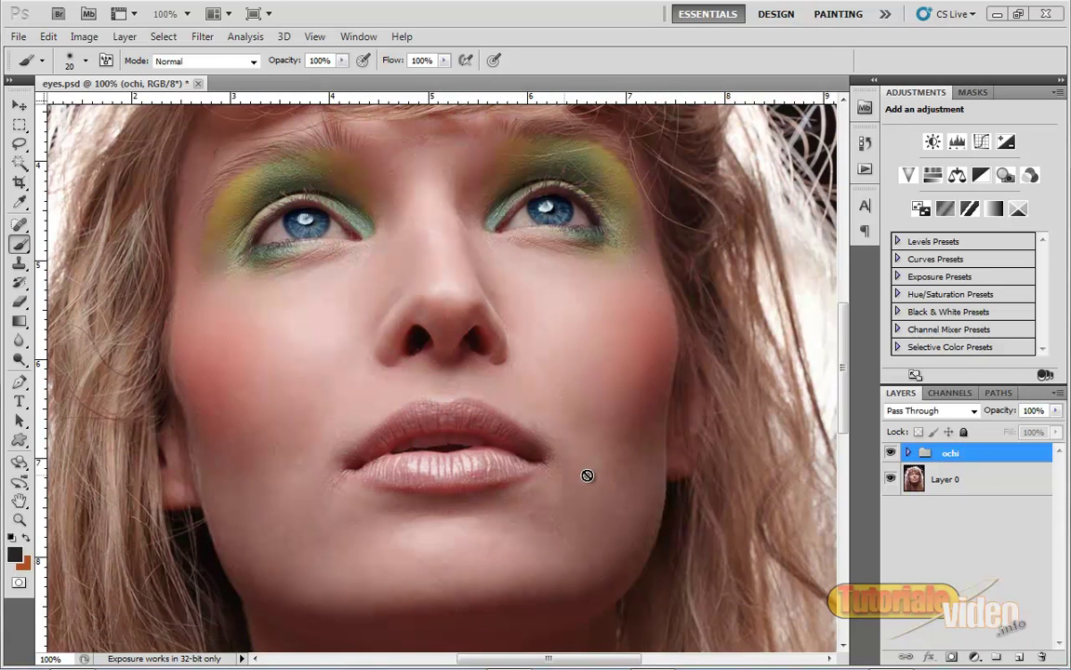
left_click(981, 491)
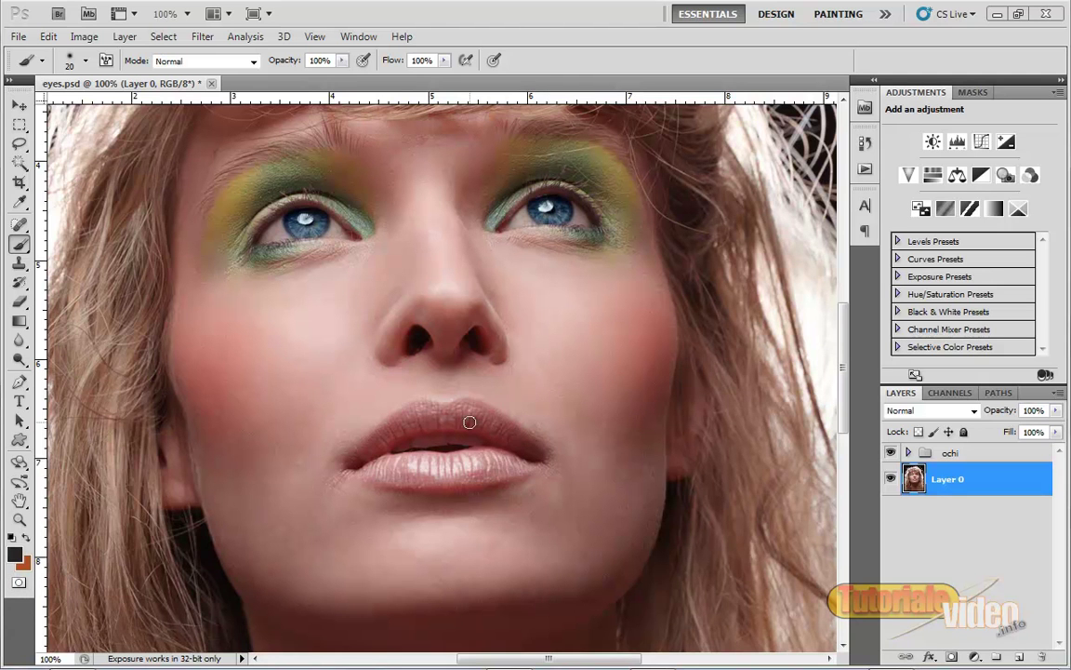
left_click(910, 453)
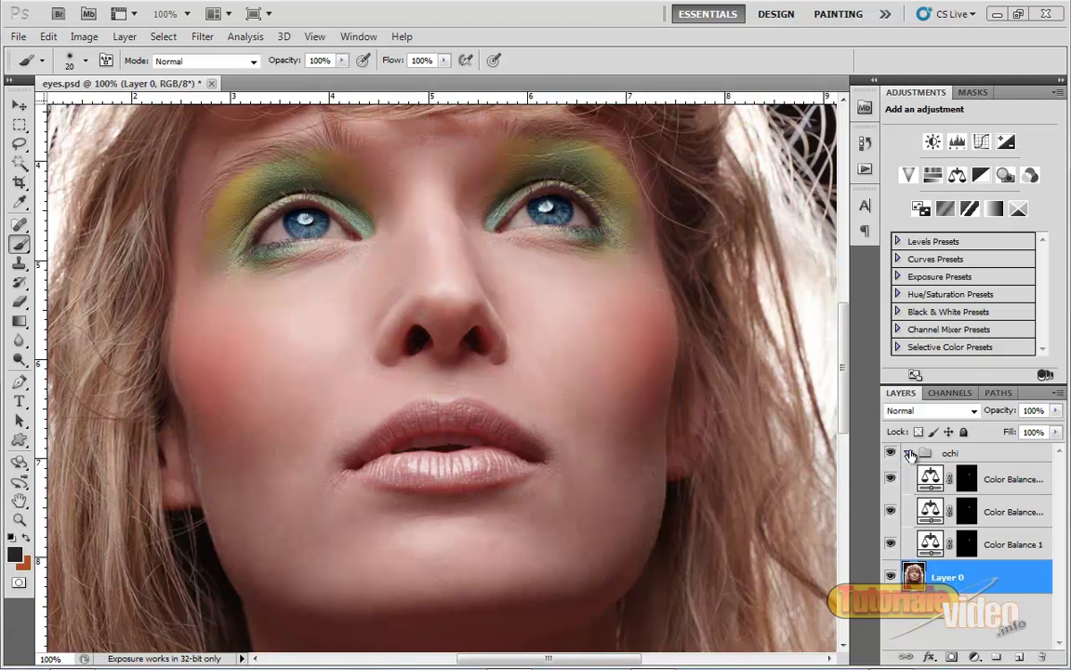
left_click(974, 657)
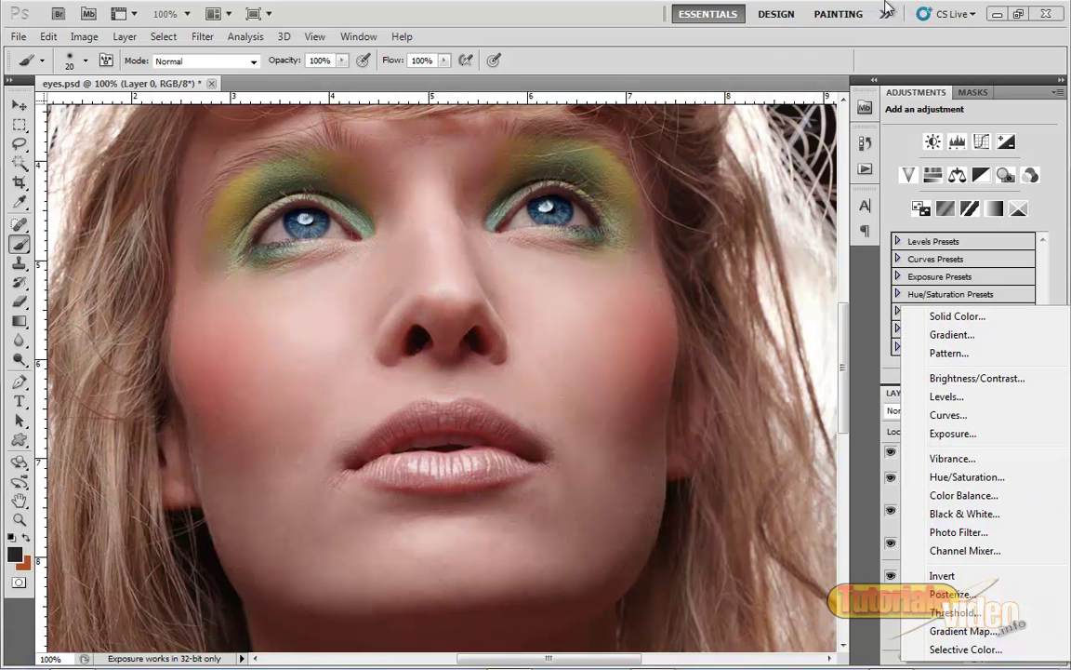
left_click(781, 58)
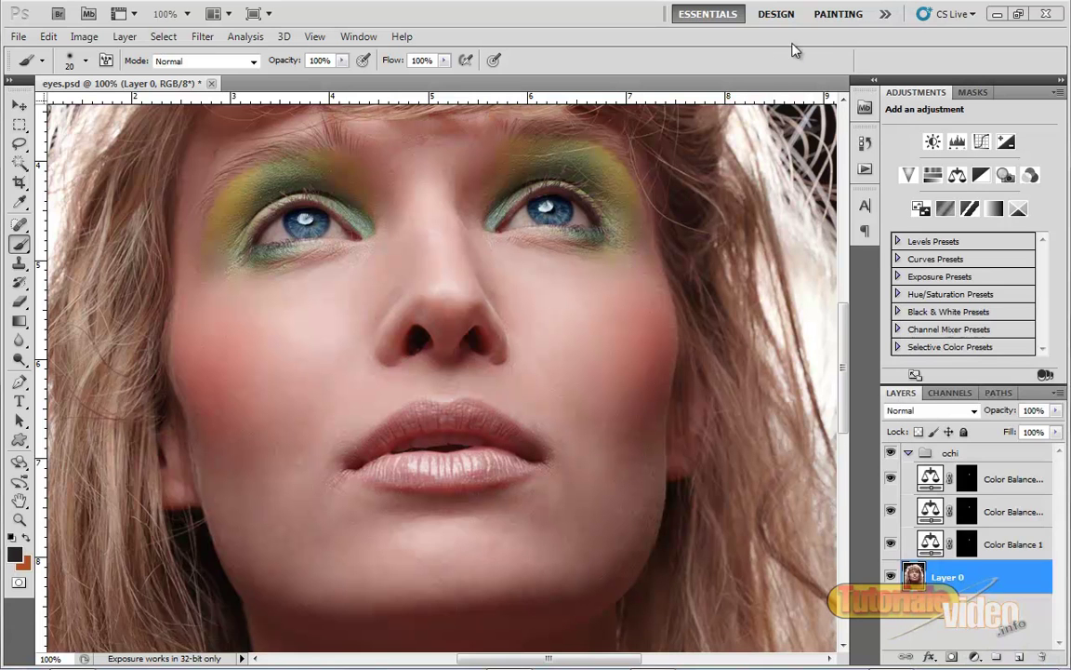
left_click(909, 454)
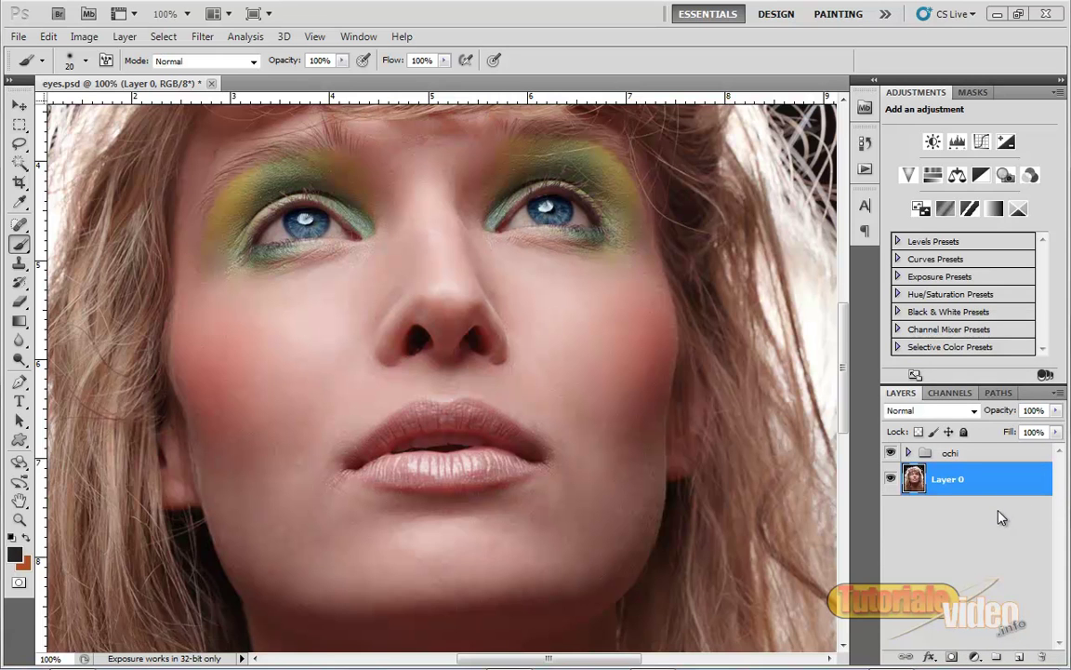
left_click(891, 453)
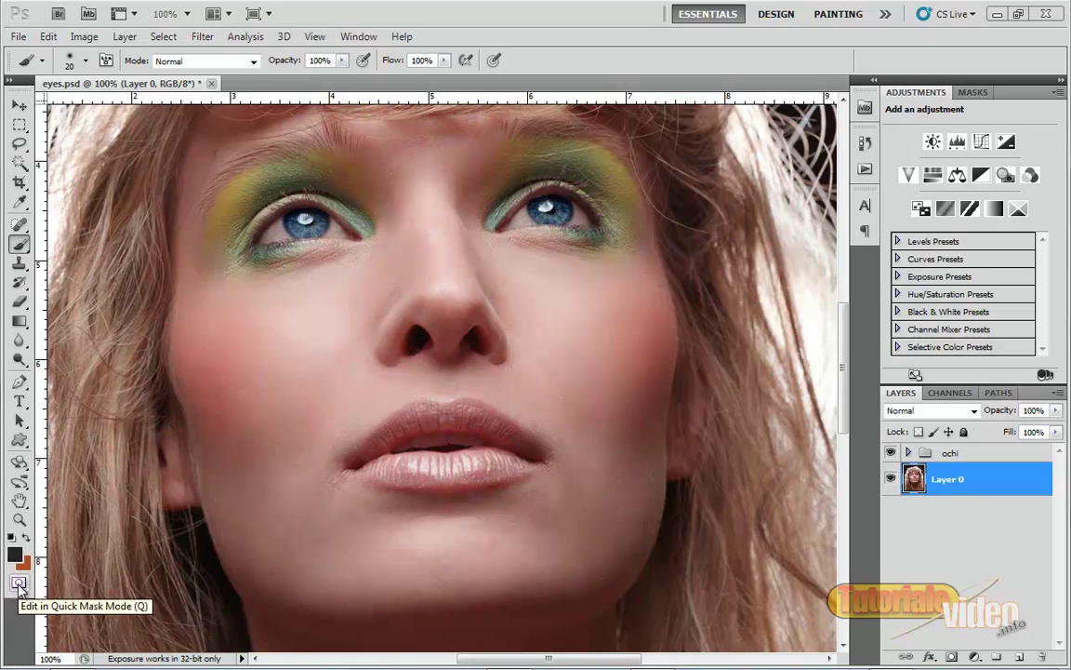
Step: In Quick Mask mode, paint the mask over the lower and upper lips with a soft brush
left_click(19, 584)
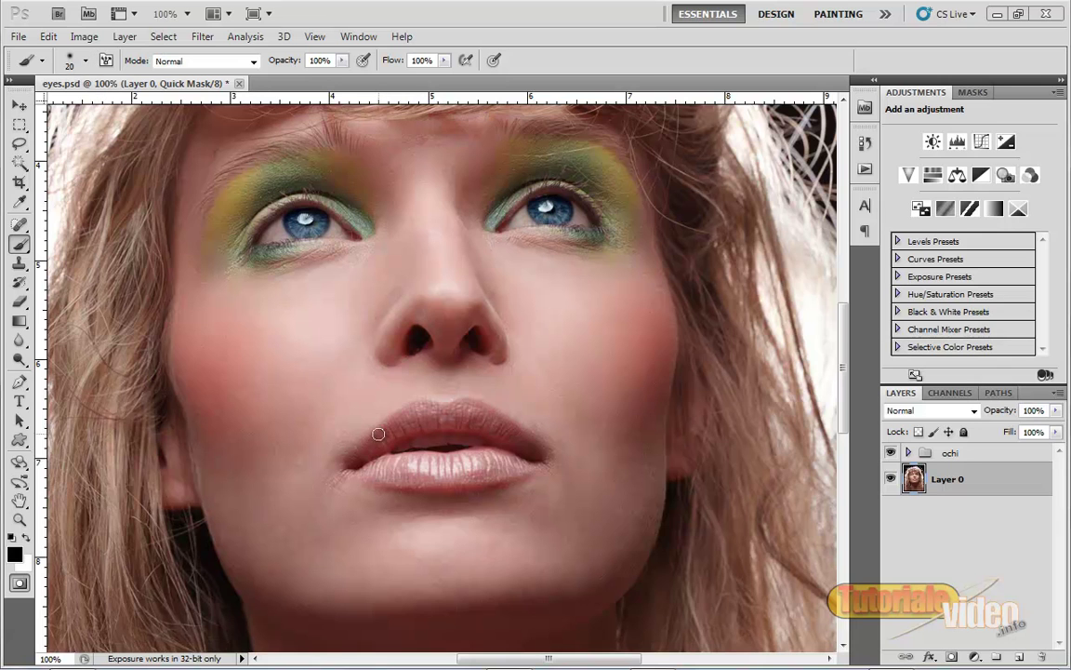
left_click(84, 61)
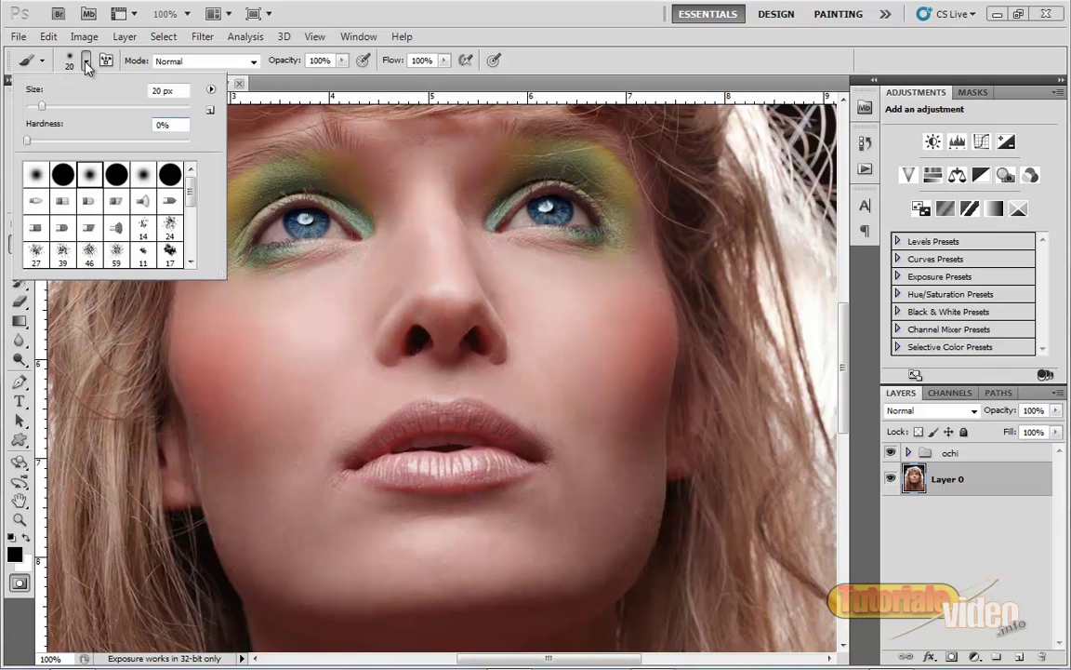
left_click(347, 91)
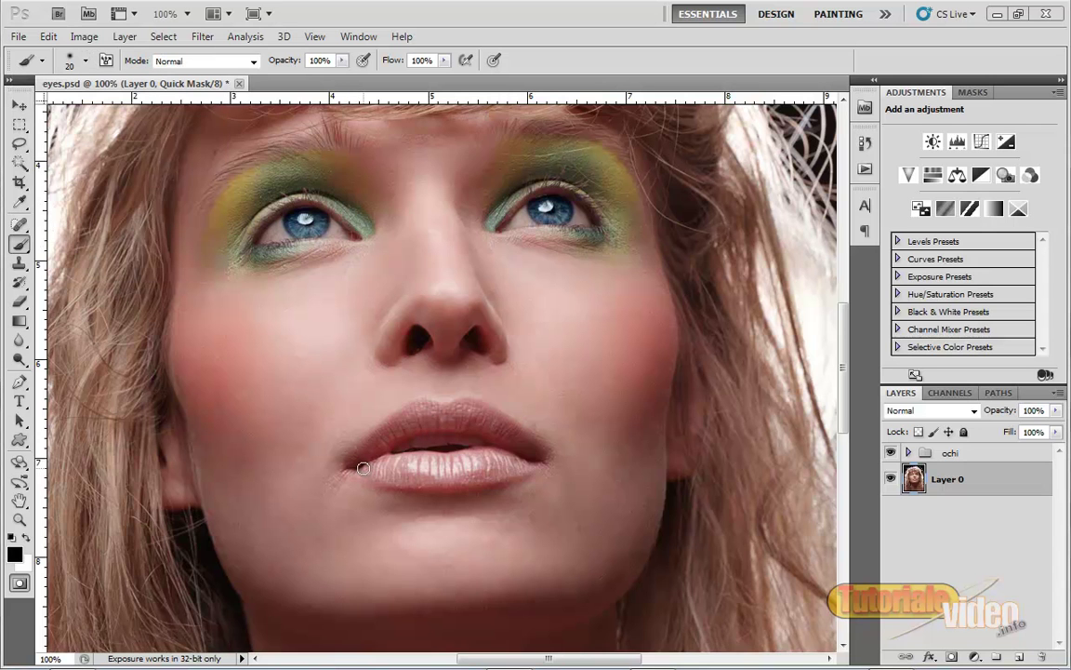
mouse_move(363, 468)
left_mouse_down()
mouse_move(454, 481)
mouse_move(544, 454)
left_mouse_up()
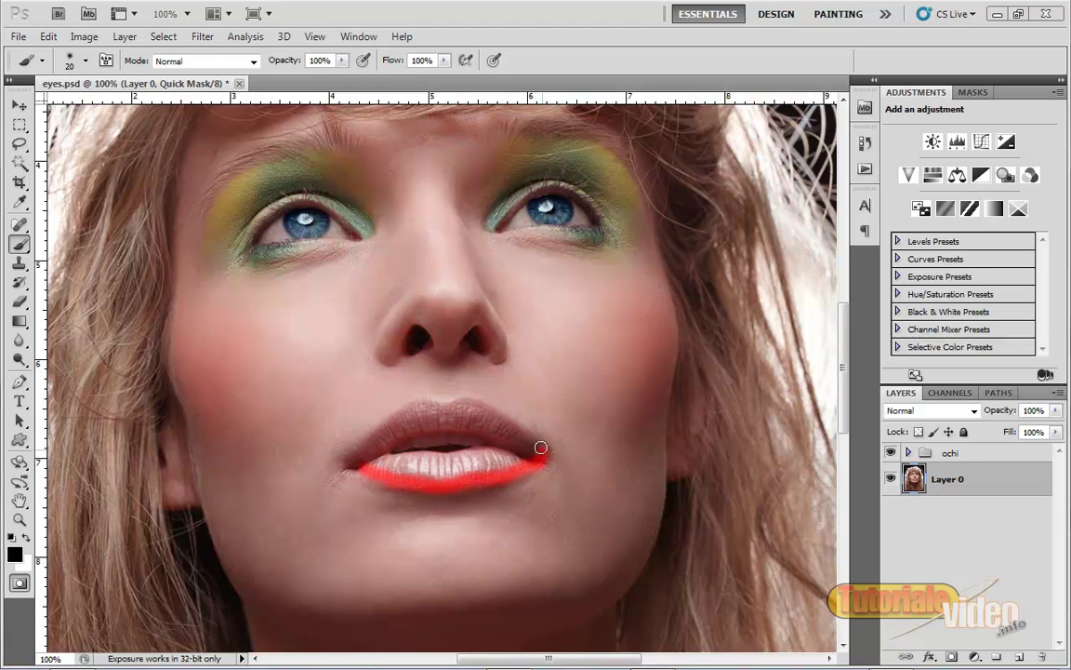
mouse_move(495, 421)
left_mouse_down()
mouse_move(439, 405)
mouse_move(389, 426)
left_mouse_up()
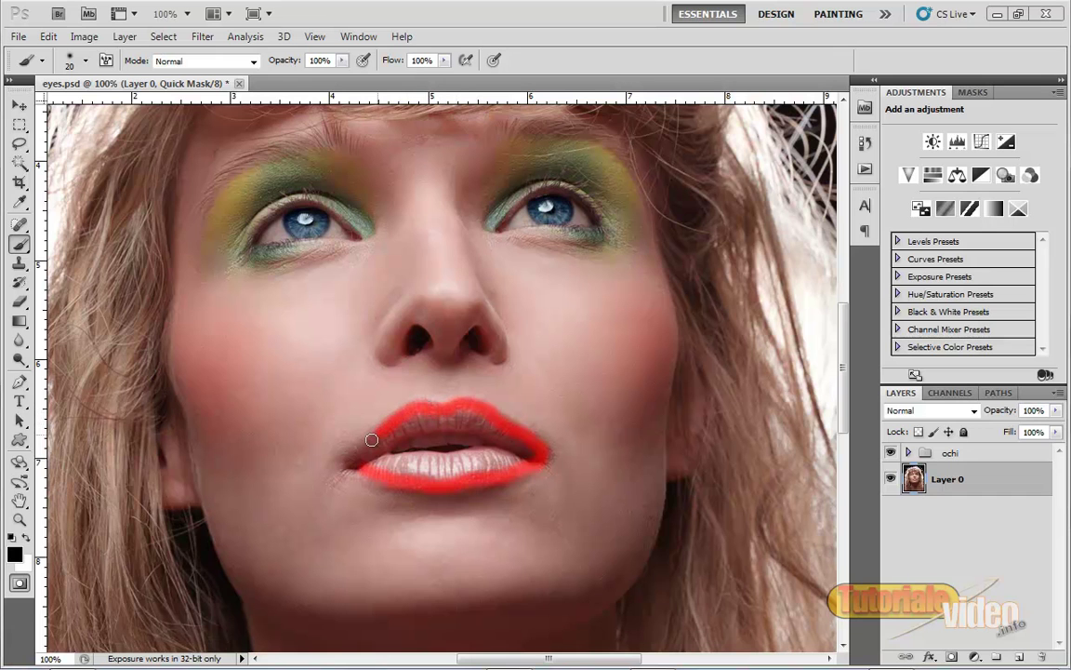
mouse_move(352, 460)
left_mouse_down()
mouse_move(424, 467)
mouse_move(533, 455)
mouse_move(488, 420)
mouse_move(430, 406)
mouse_move(358, 439)
mouse_move(388, 464)
mouse_move(353, 421)
mouse_move(345, 432)
mouse_move(362, 470)
mouse_move(514, 455)
mouse_move(374, 454)
mouse_move(430, 418)
mouse_move(528, 443)
mouse_move(513, 431)
mouse_move(420, 427)
mouse_move(346, 459)
mouse_move(500, 463)
left_mouse_up()
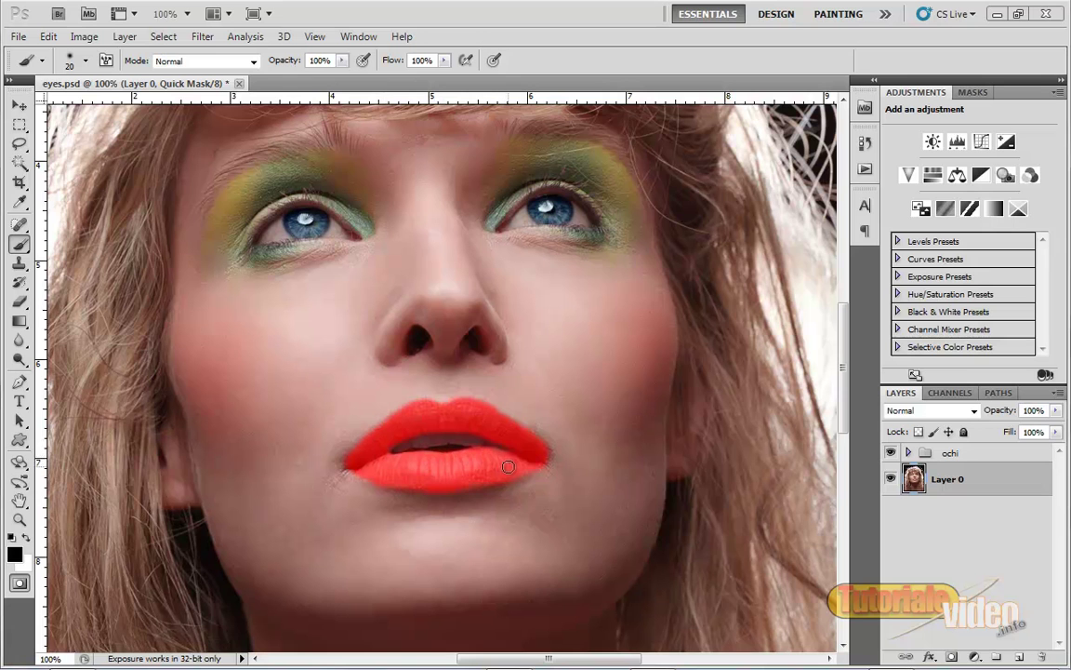
Step: Switch to white and resize the brush around 35 px to clean the lip mask edges
key("x")
right_click(461, 443)
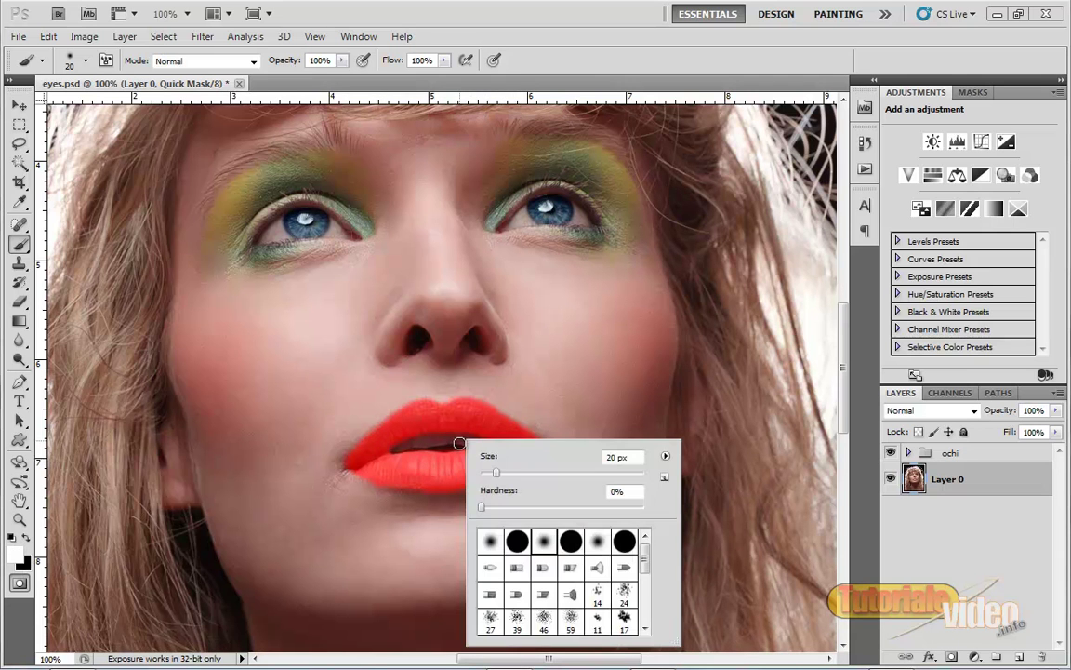
left_click(556, 82)
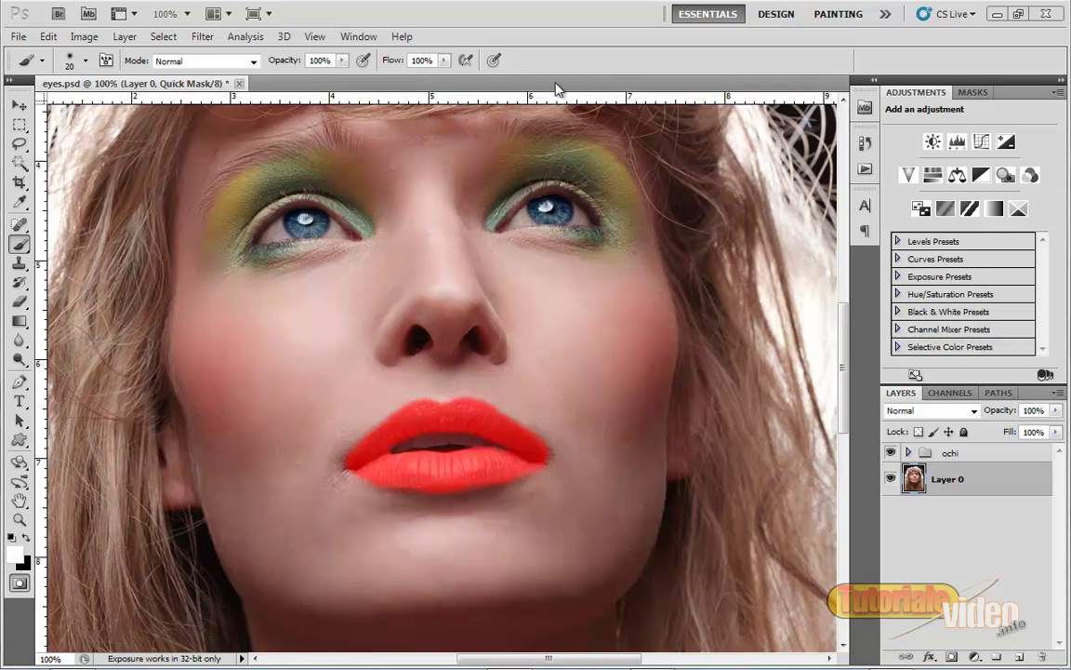
right_click(476, 378)
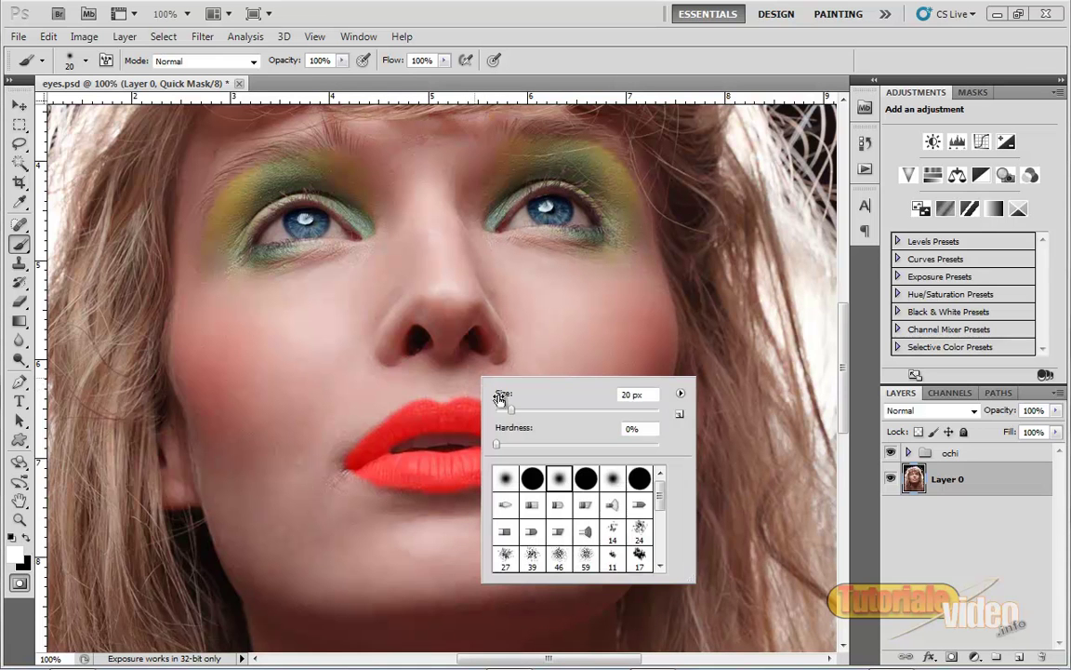
left_click(518, 87)
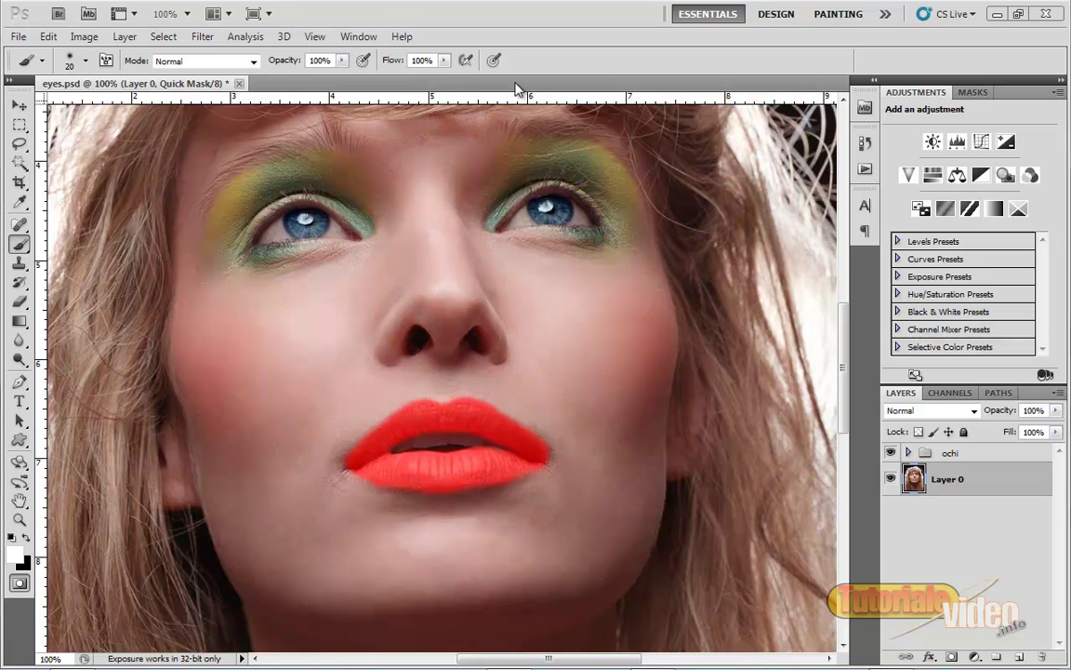
key("bracketright")
key("bracketright")
key("bracketright")
key("bracketleft")
key("bracketleft")
key("bracketleft")
key("bracketright")
key("bracketright")
key("bracketright")
key("bracketright")
left_click(974, 656)
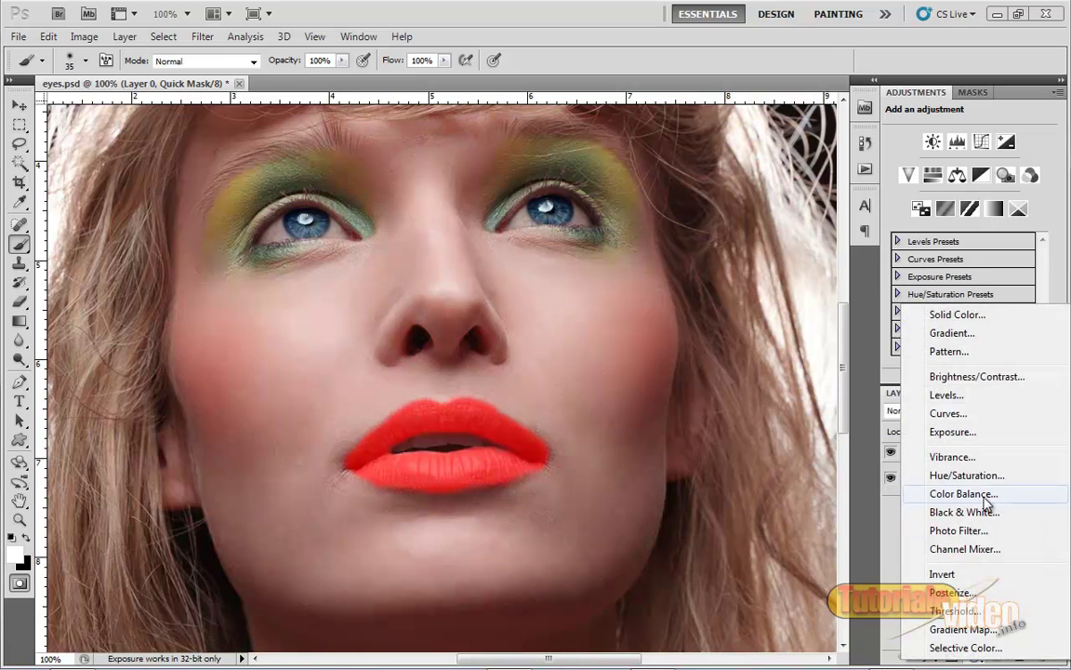
left_click(786, 496)
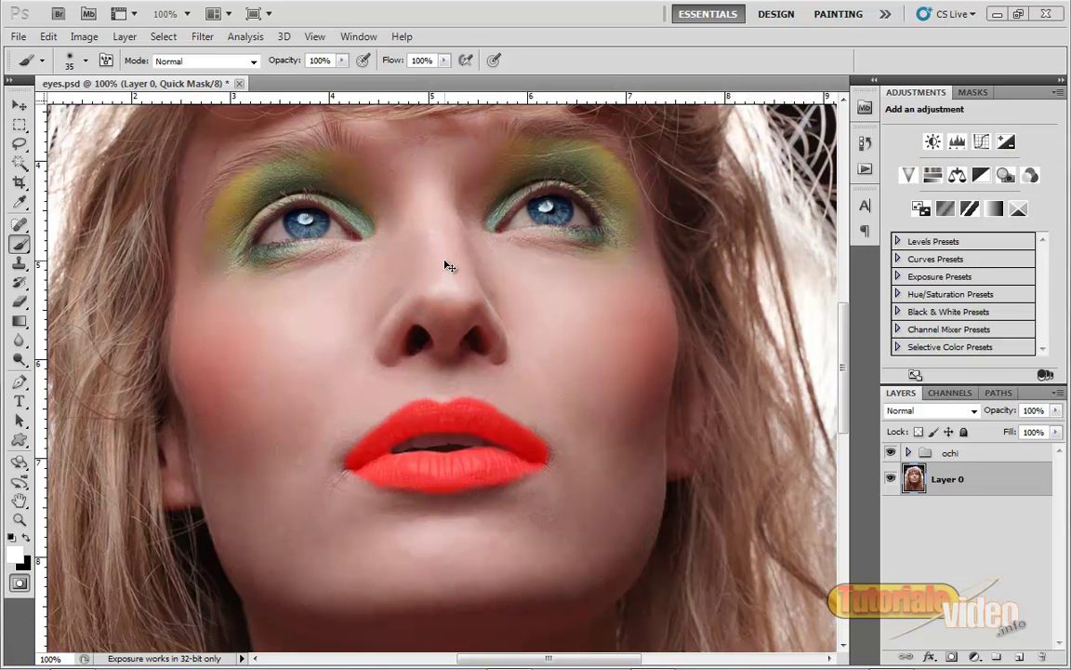
key("ctrl+minus")
key("ctrl+minus")
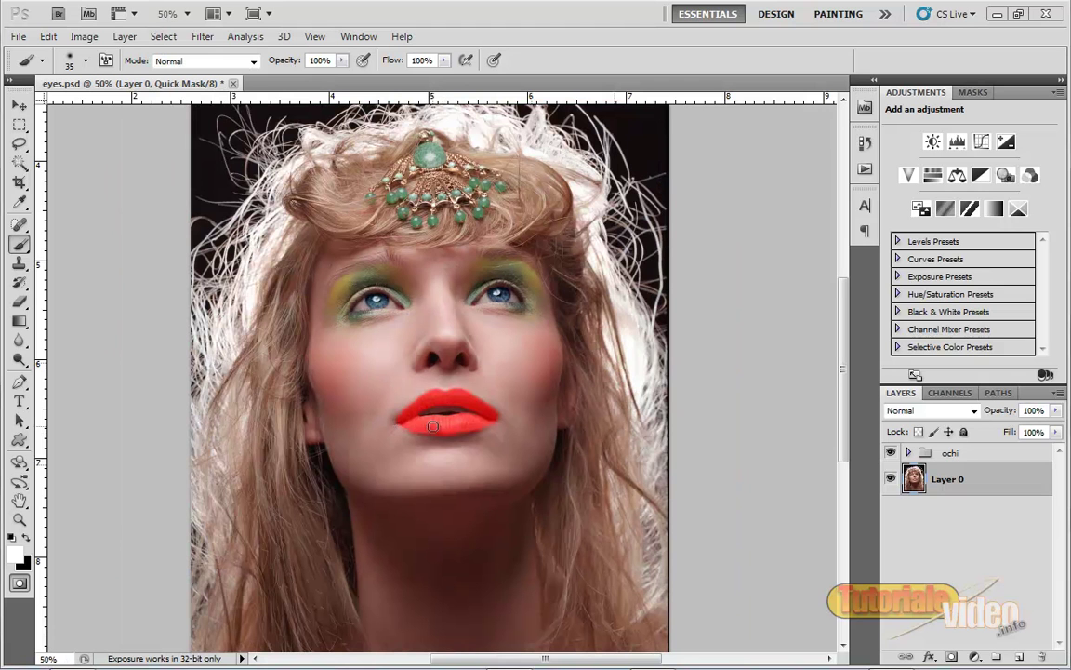
Step: Turn the lip Quick Mask into an inverted selection and add a Curves 1 adjustment layer
key("q")
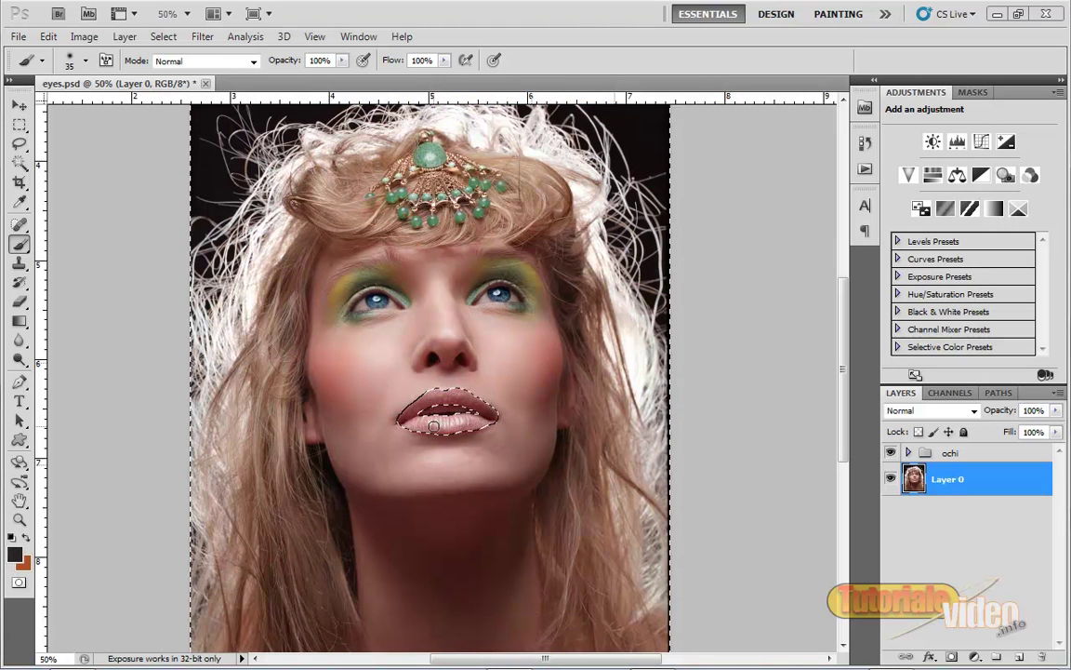
left_click(162, 37)
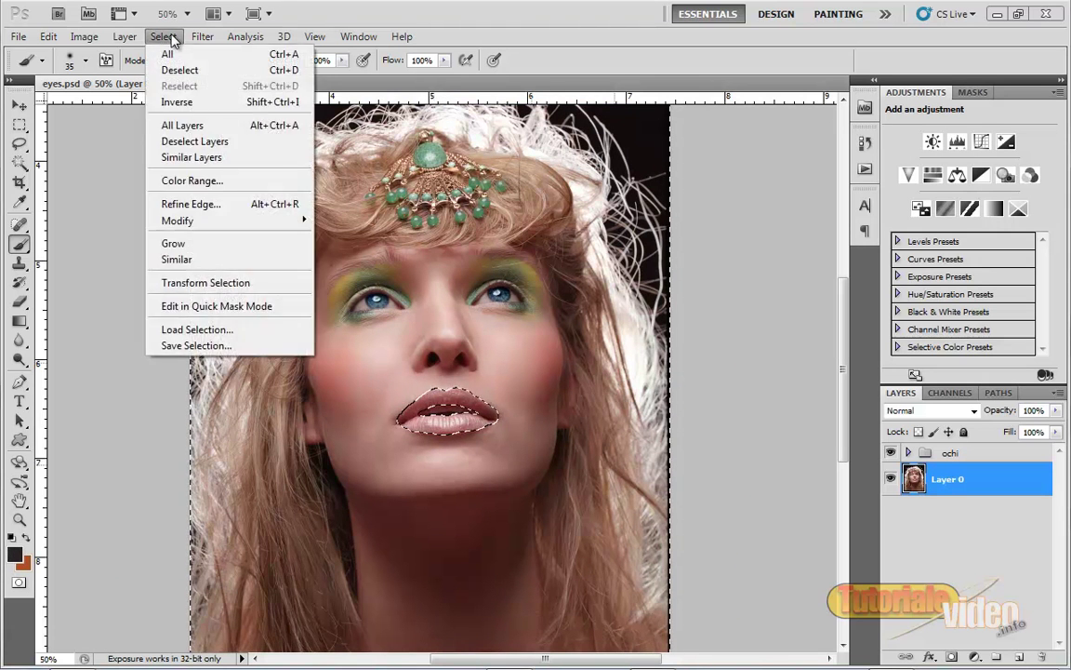
left_click(219, 104)
key("ctrl+d")
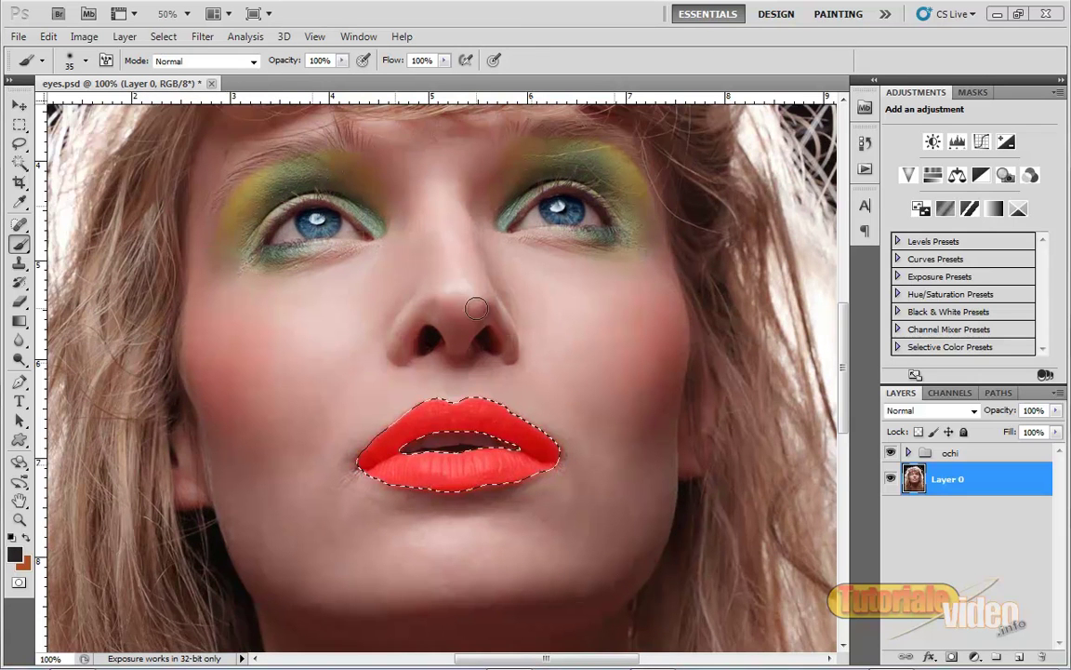
left_click(984, 143)
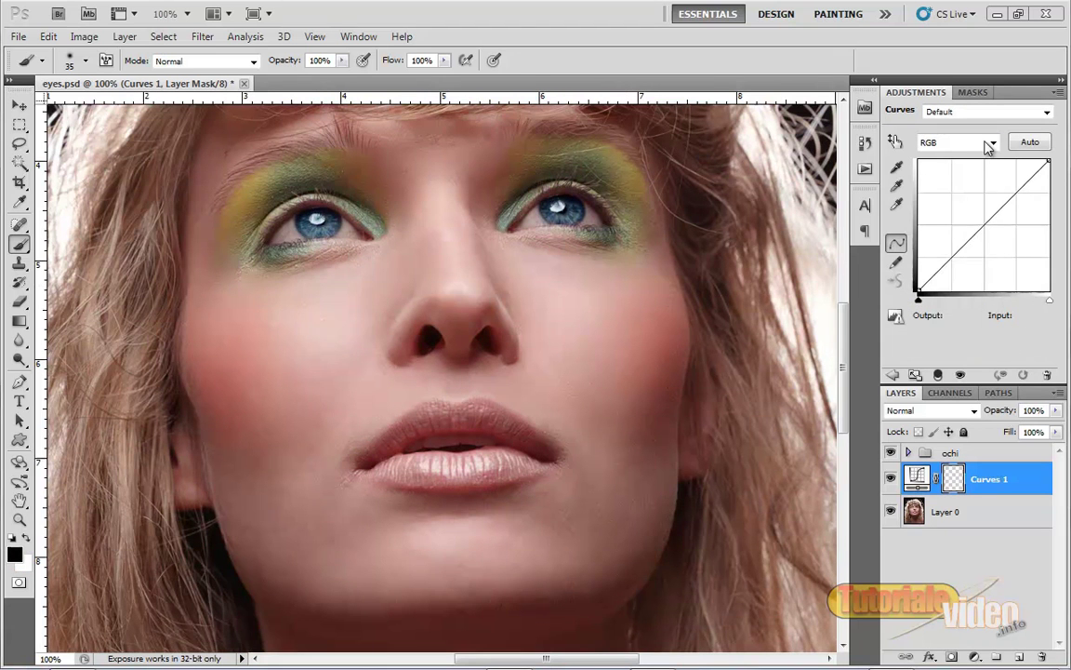
Step: Add an RGB curve point and settle it at Input 130, Output 115
left_click(984, 224)
mouse_move(983, 224)
left_mouse_down()
mouse_move(934, 197)
mouse_move(949, 217)
left_mouse_up()
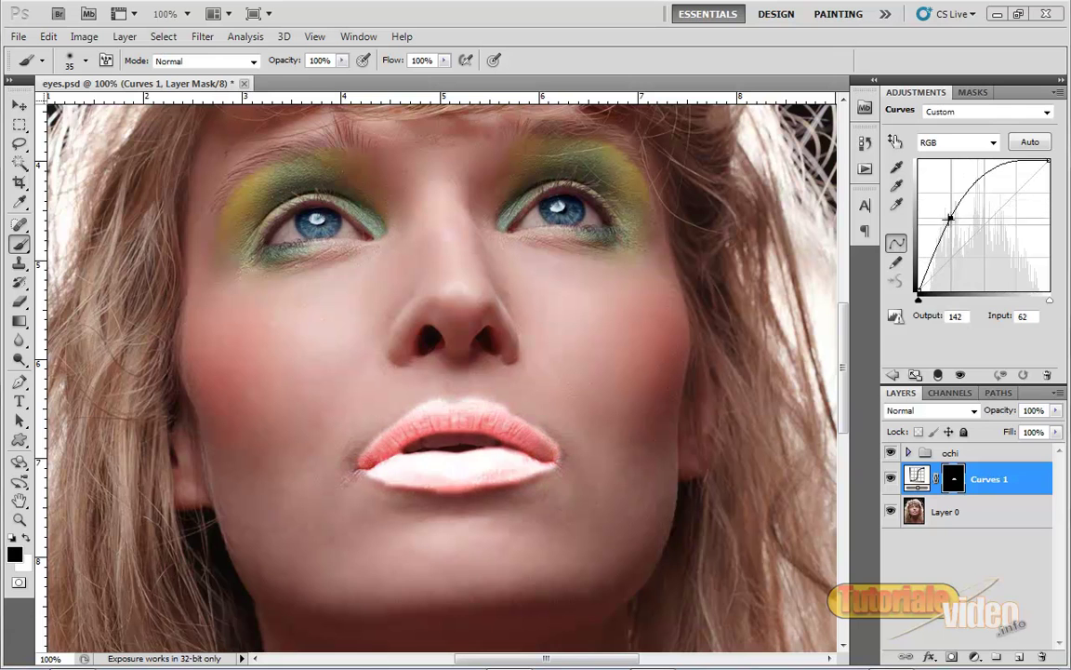
mouse_move(949, 217)
left_mouse_down()
mouse_move(991, 236)
mouse_move(991, 251)
left_mouse_up()
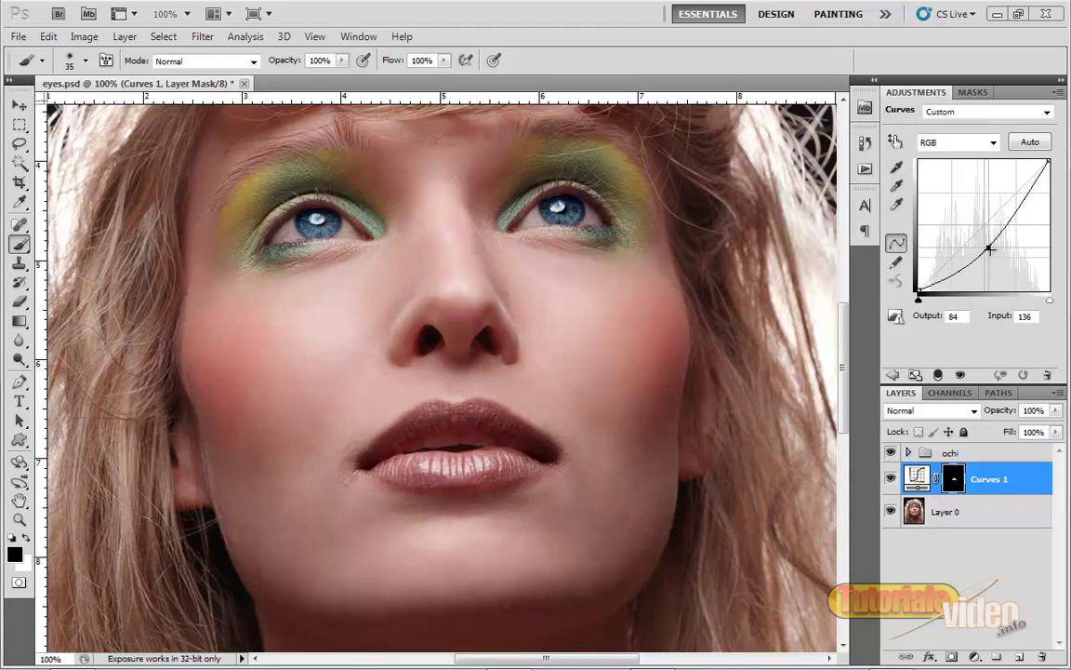
mouse_move(991, 251)
left_mouse_down()
mouse_move(976, 232)
mouse_move(984, 227)
left_mouse_up()
left_click_drag(985, 229, 985, 231)
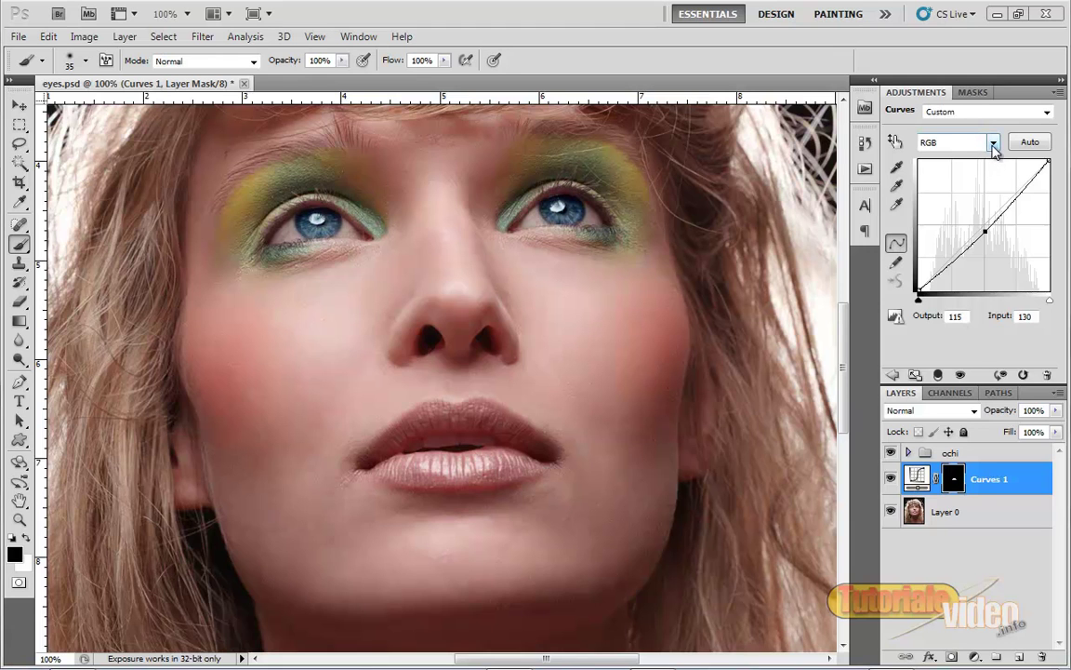
Step: Give the Red curve a subtle lift and lower the Green curve slightly to add magenta
left_click(993, 144)
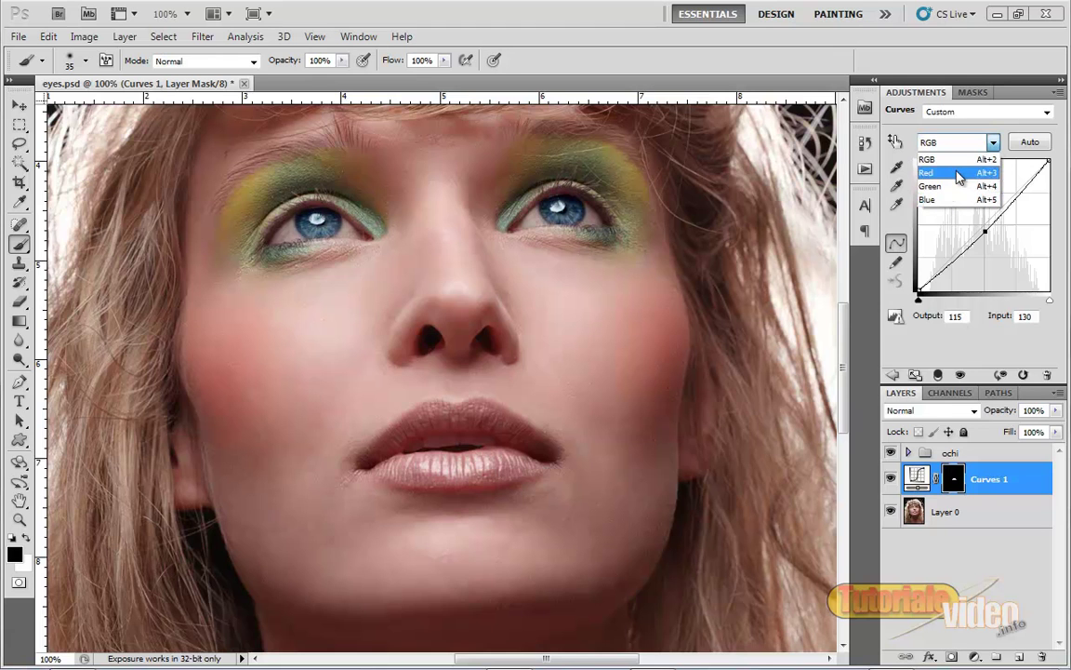
left_click(959, 177)
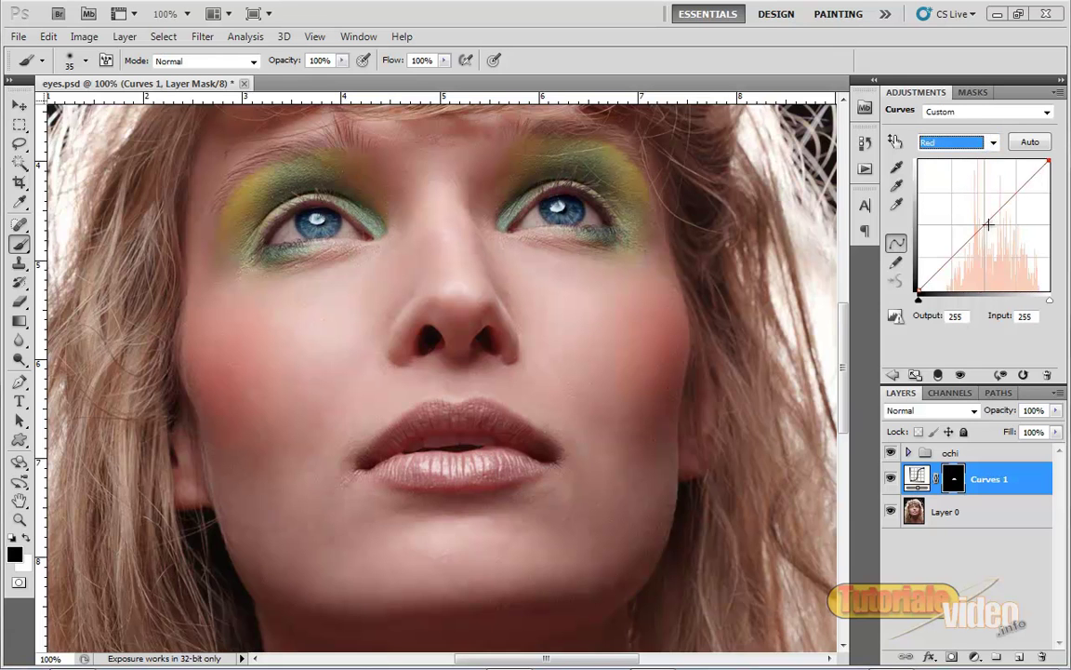
left_click_drag(983, 226, 965, 215)
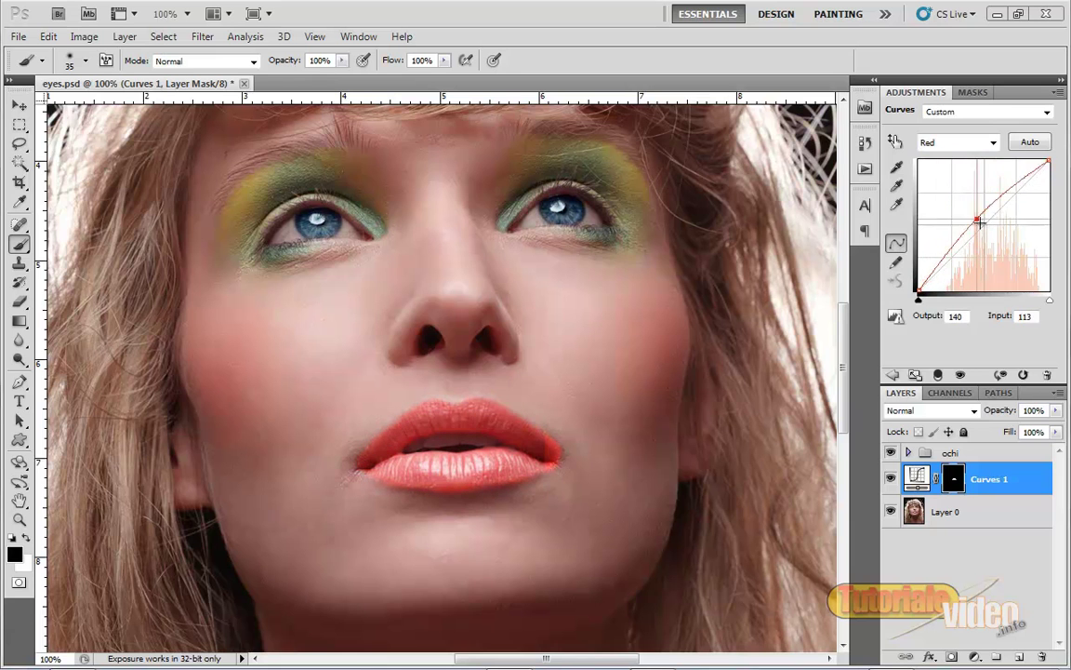
left_click_drag(966, 215, 978, 226)
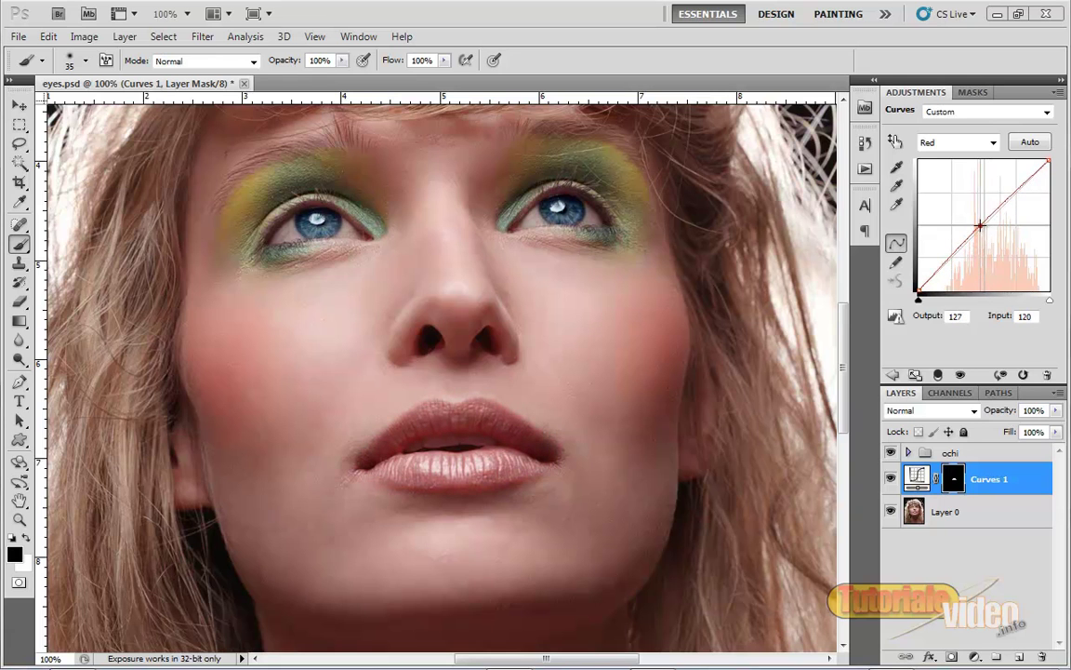
left_click(994, 142)
left_click(985, 186)
left_click_drag(986, 223, 984, 228)
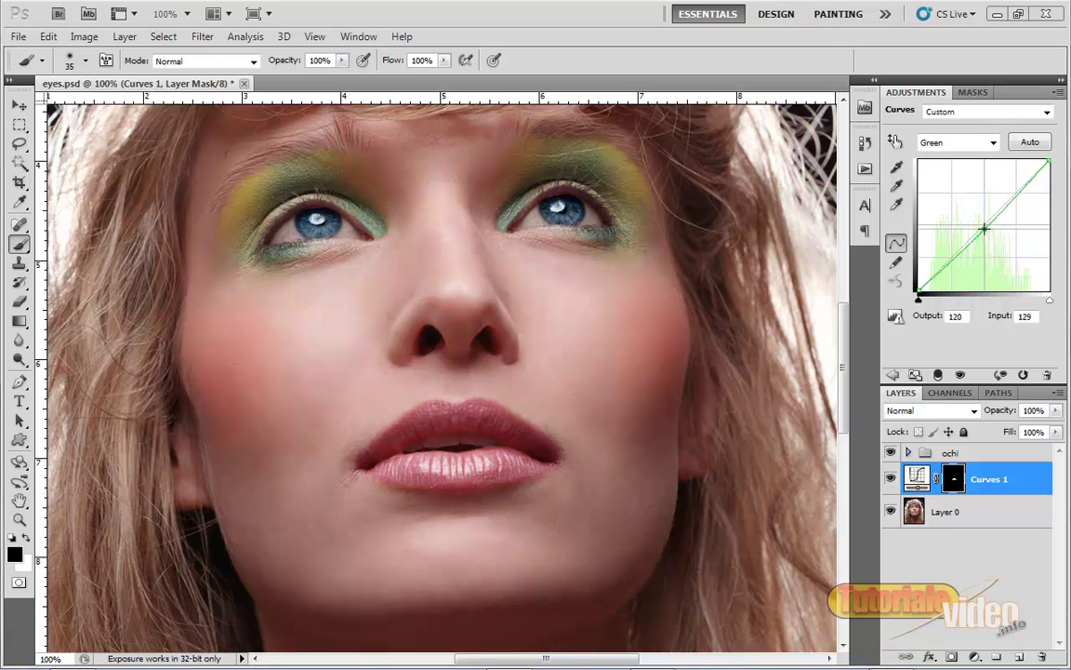
Step: Lower the Blue curve to Output 120 at Input 131, then return to the RGB curve
left_click(976, 145)
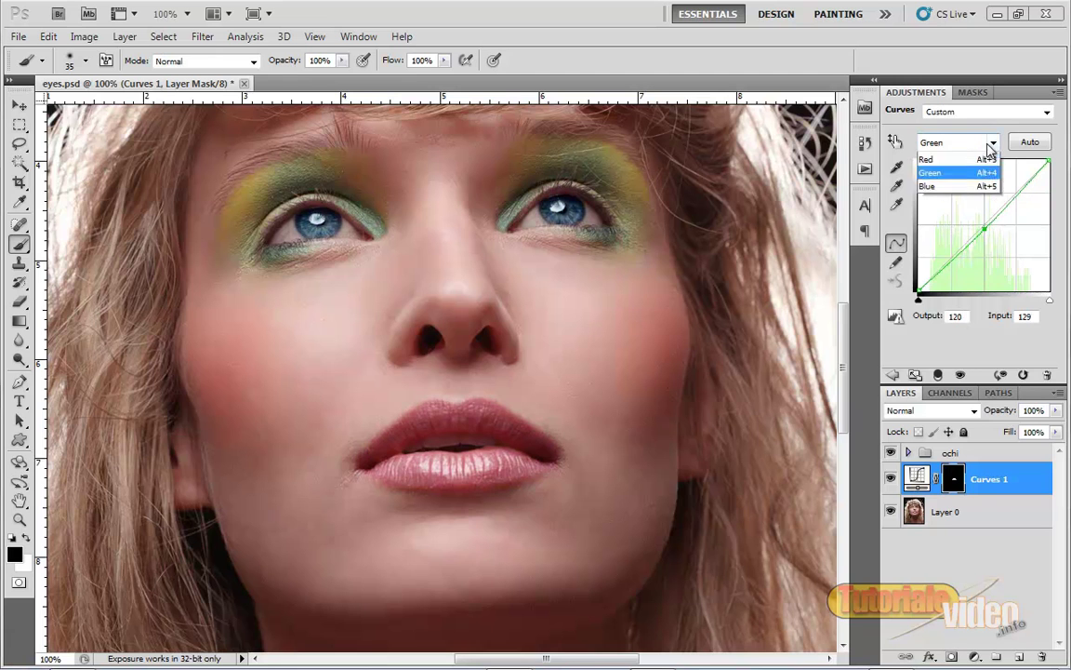
left_click(975, 200)
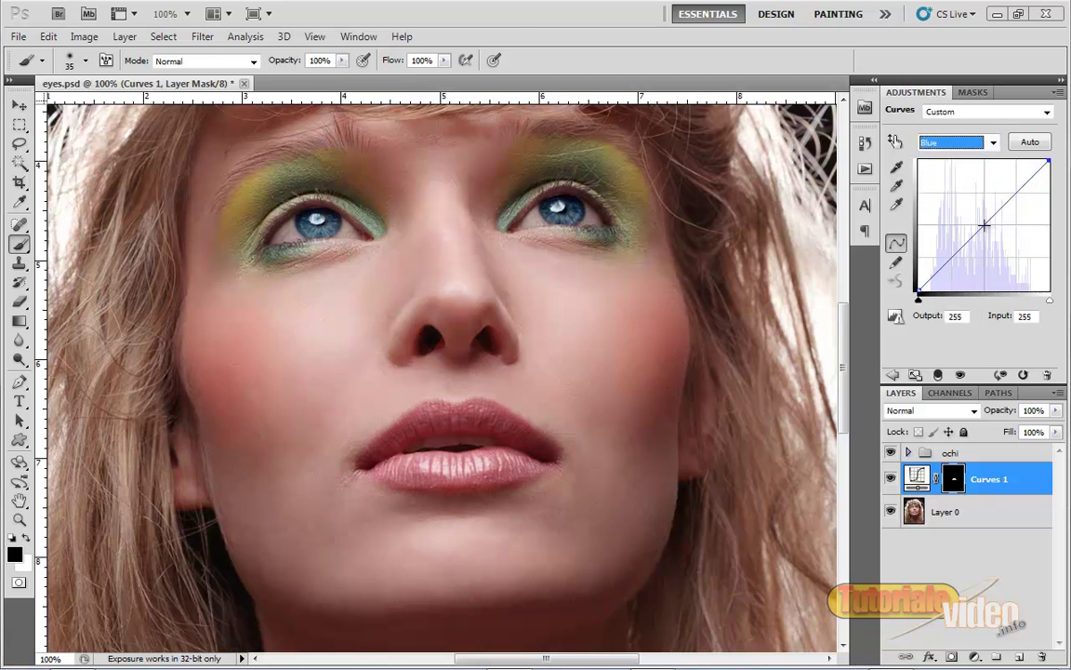
left_click(984, 225)
left_click_drag(984, 225, 987, 229)
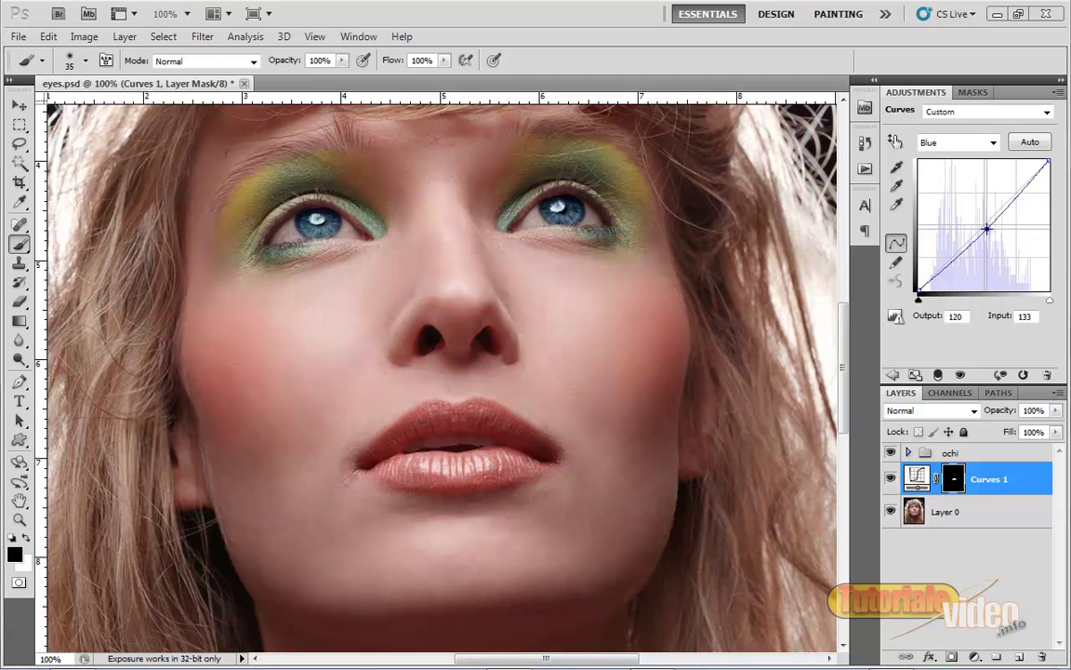
left_click_drag(987, 229, 986, 229)
left_click_drag(987, 230, 987, 228)
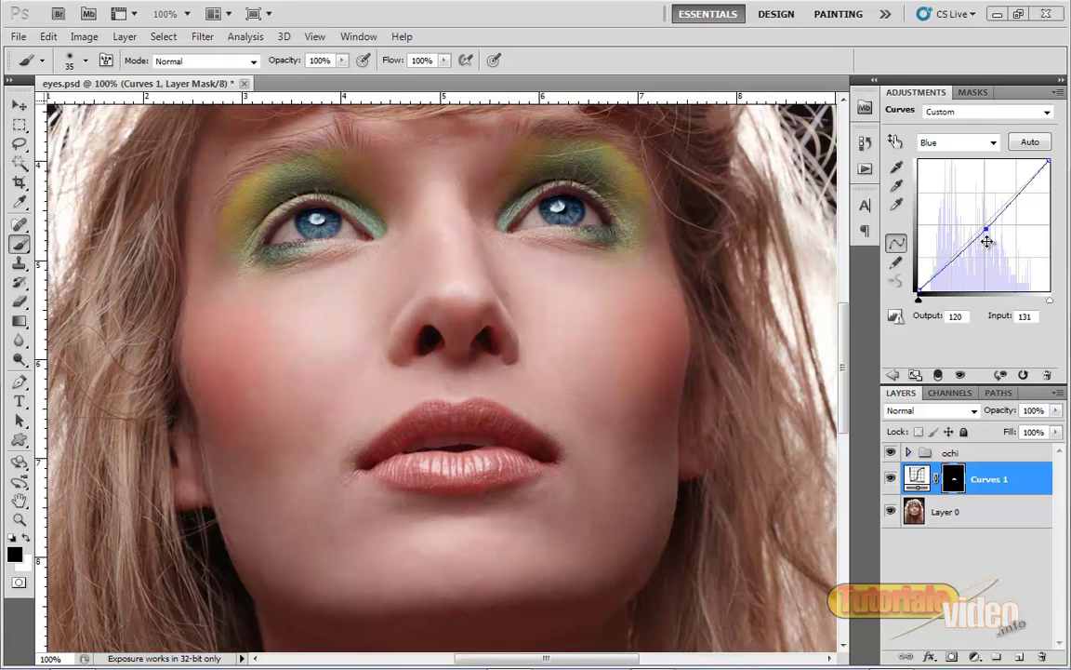
left_click(968, 143)
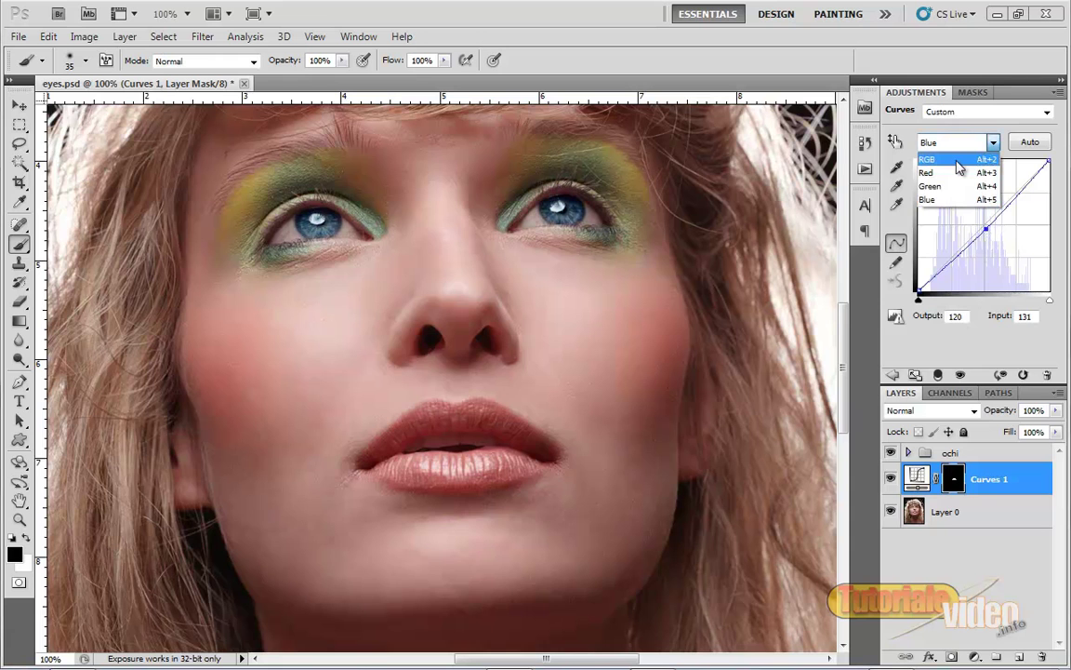
left_click(958, 161)
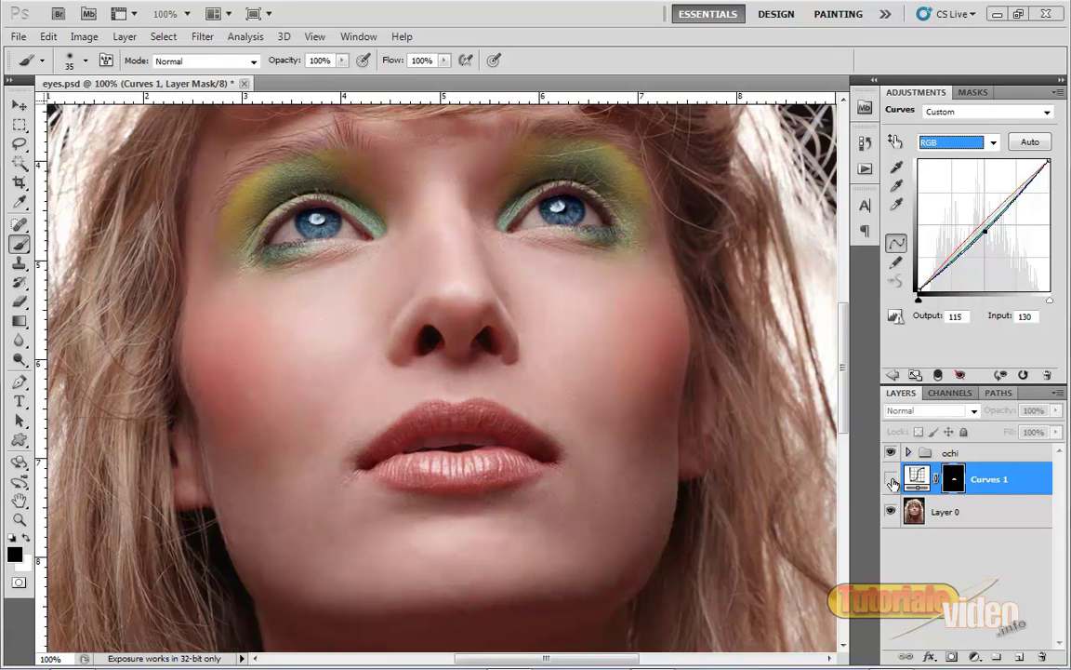
Step: Toggle Curves 1 on and off at several zoom levels to compare the lips
left_click(891, 480)
left_click(891, 480)
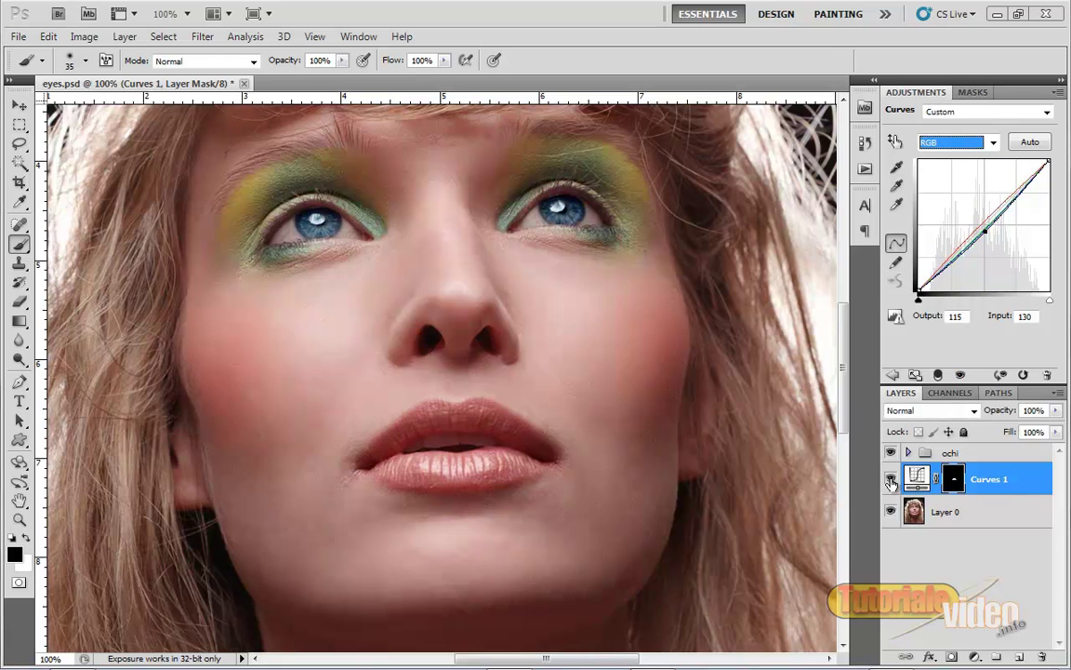
left_click(891, 480)
left_click(891, 479)
left_click(891, 480)
key("ctrl+minus")
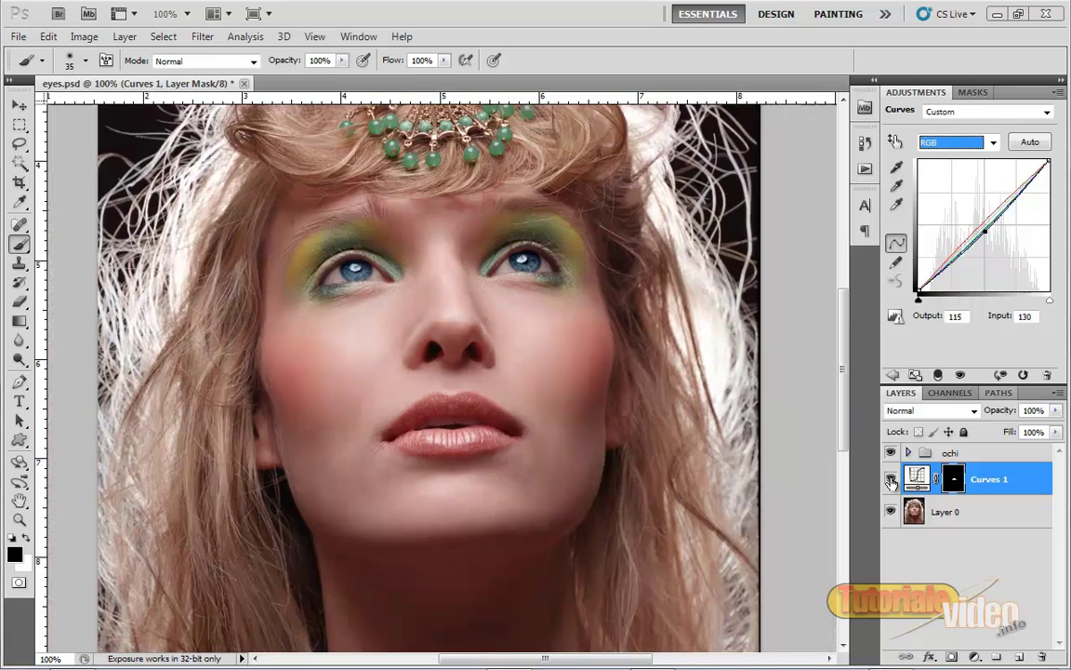
key("ctrl+minus")
left_click(891, 480)
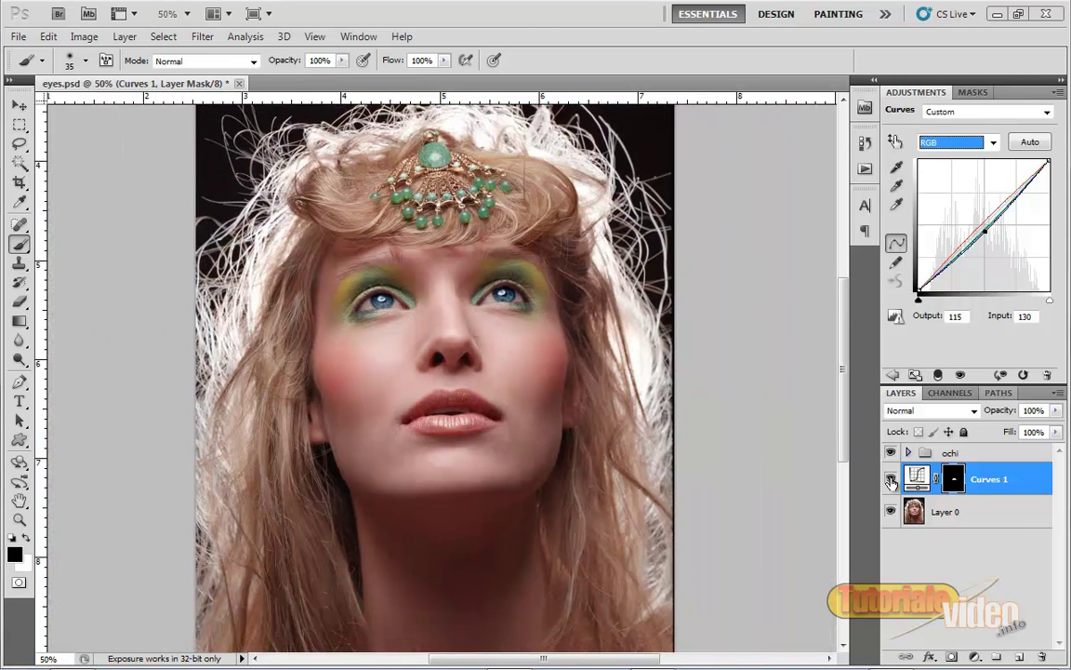
left_click(891, 480)
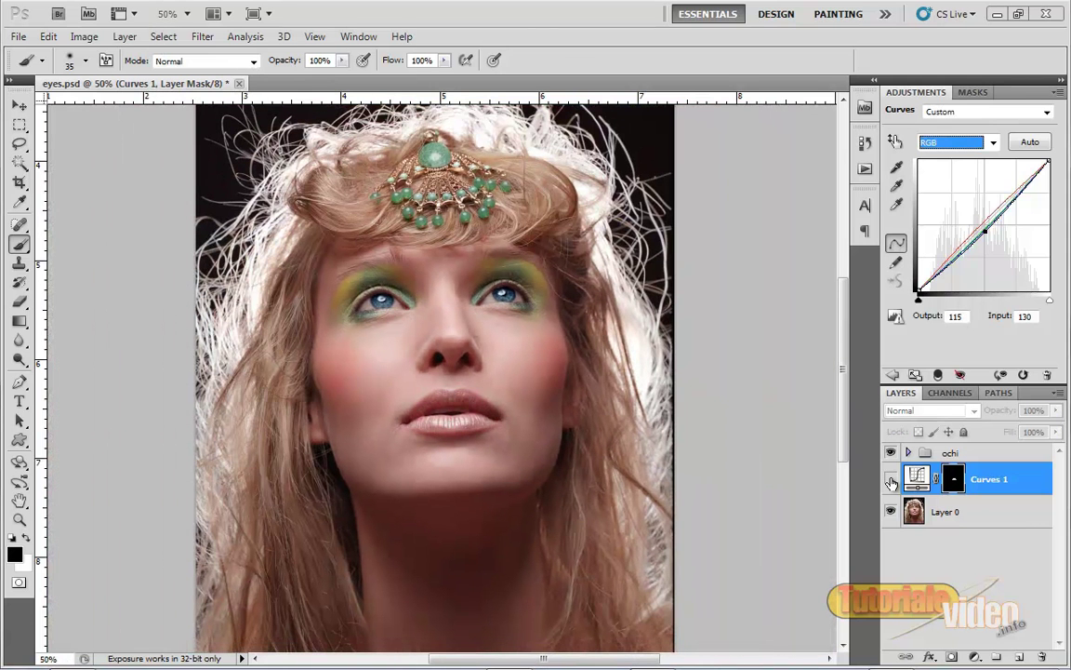
left_click(891, 479)
left_click(891, 480)
left_click(891, 480)
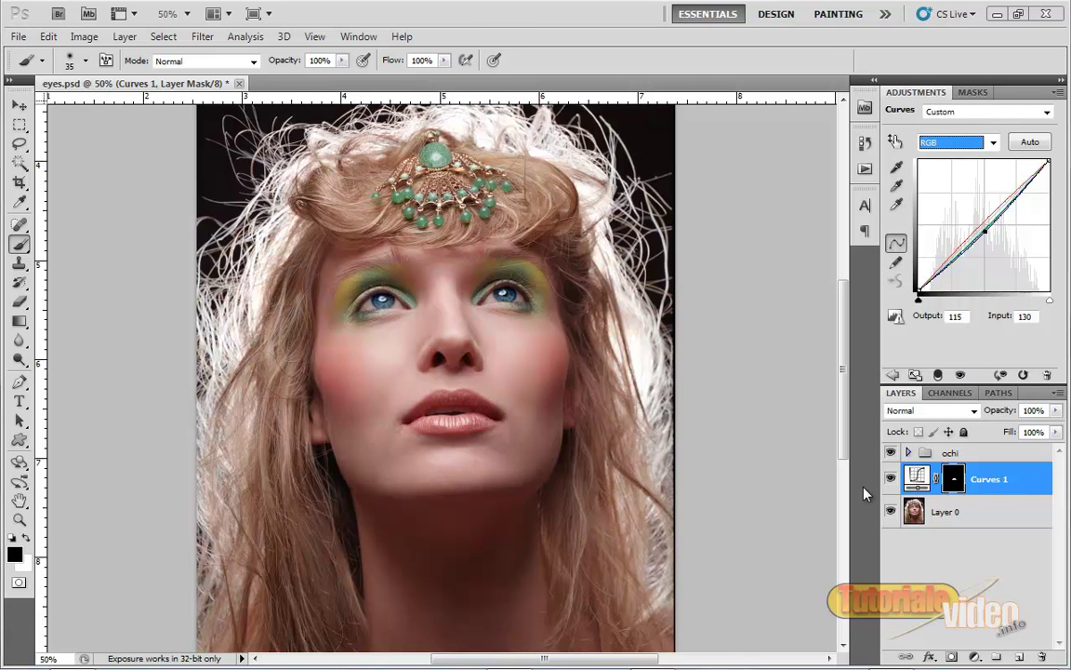
Step: Paint white along the upper lip on the Curves 1 mask to extend the tint
key("ctrl+plus")
key("ctrl+plus")
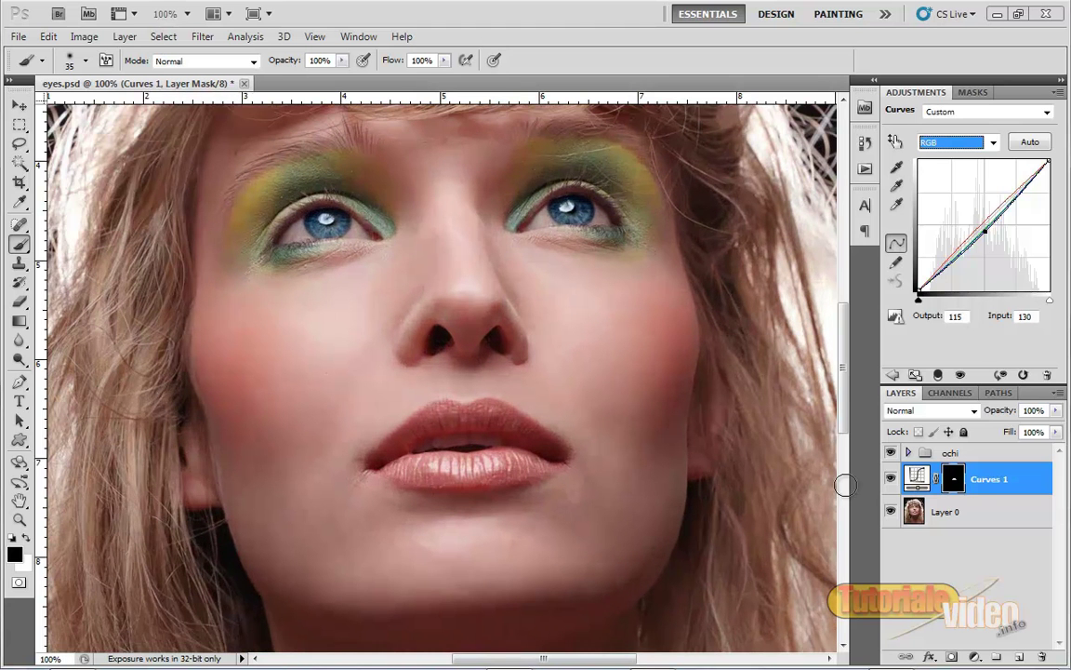
left_click_drag(624, 435, 607, 435)
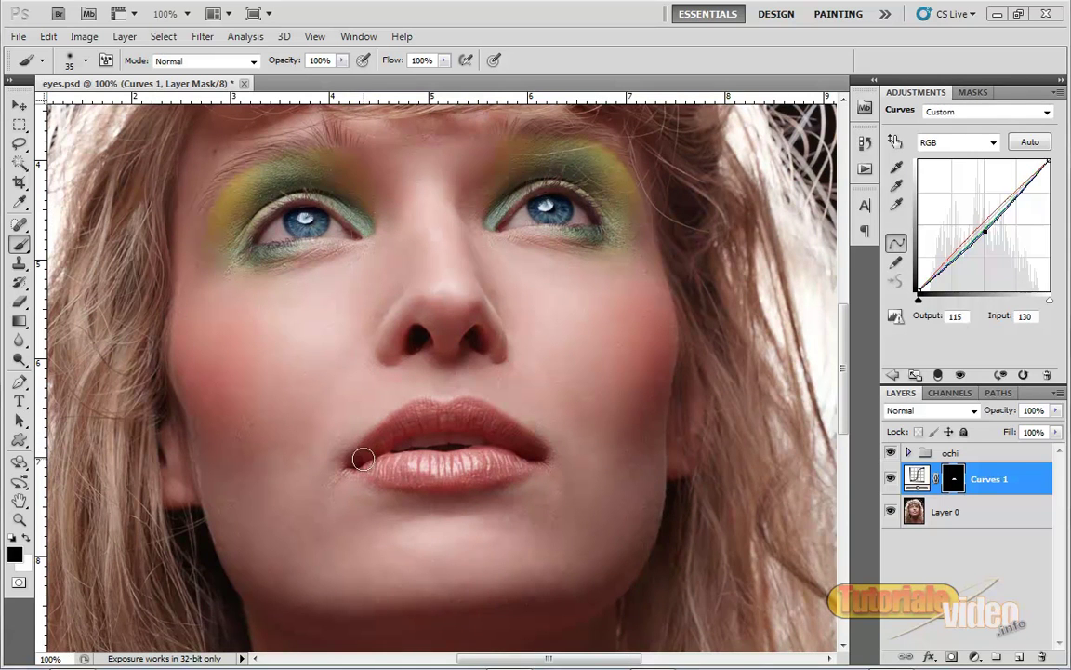
left_click_drag(395, 432, 521, 439)
Step: Set the Feather of Curves 1's lip mask to 22 px in the Masks panel
left_click(973, 92)
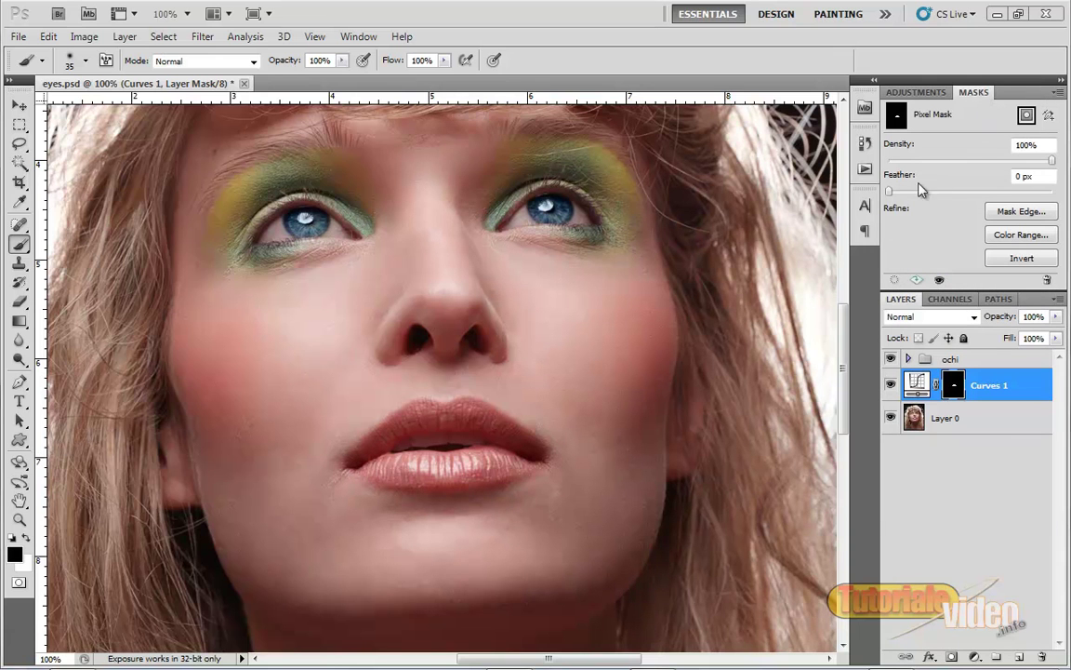
left_click(891, 193)
mouse_move(893, 193)
left_mouse_down()
mouse_move(961, 196)
mouse_move(890, 195)
left_mouse_up()
left_click_drag(891, 196, 928, 195)
mouse_move(958, 196)
left_mouse_down()
mouse_move(967, 195)
mouse_move(939, 195)
mouse_move(968, 197)
left_mouse_up()
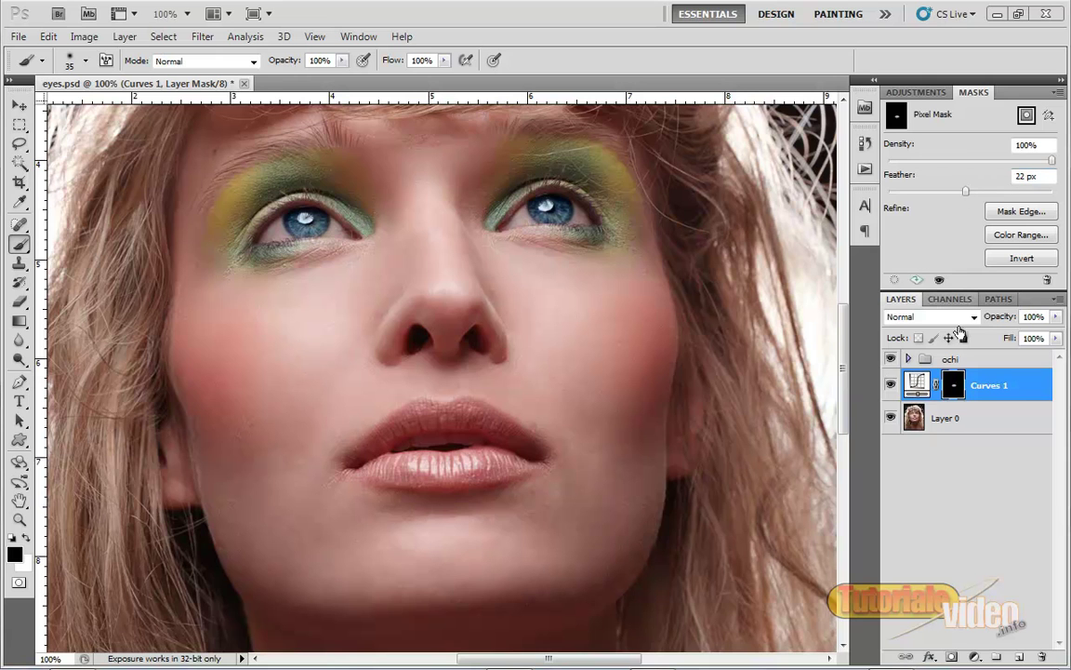
left_click(891, 384)
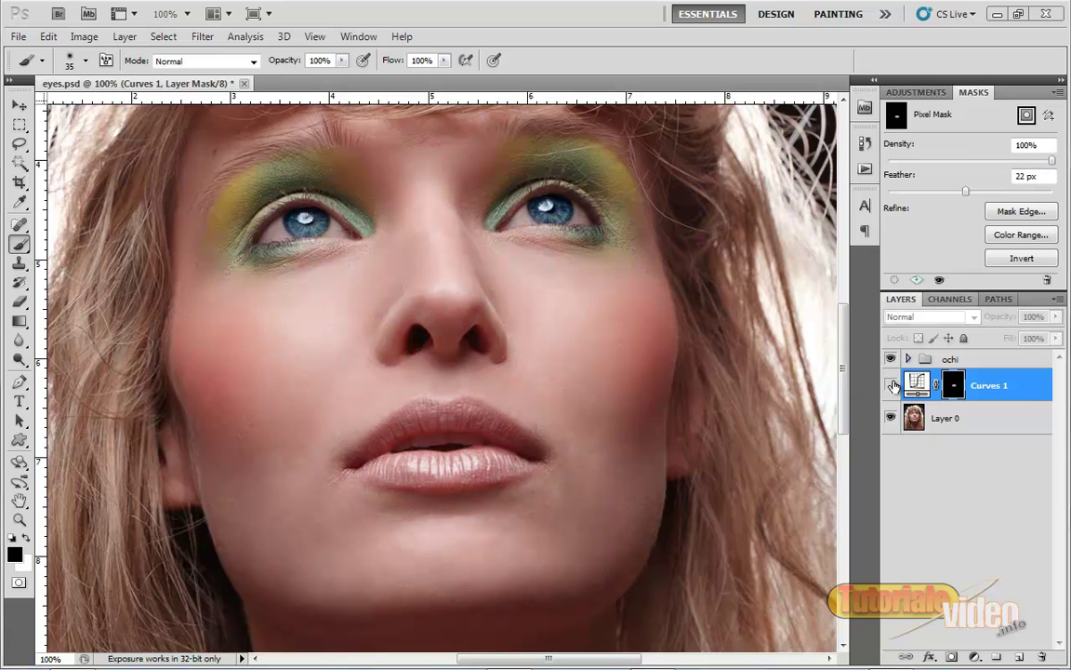
left_click(891, 384)
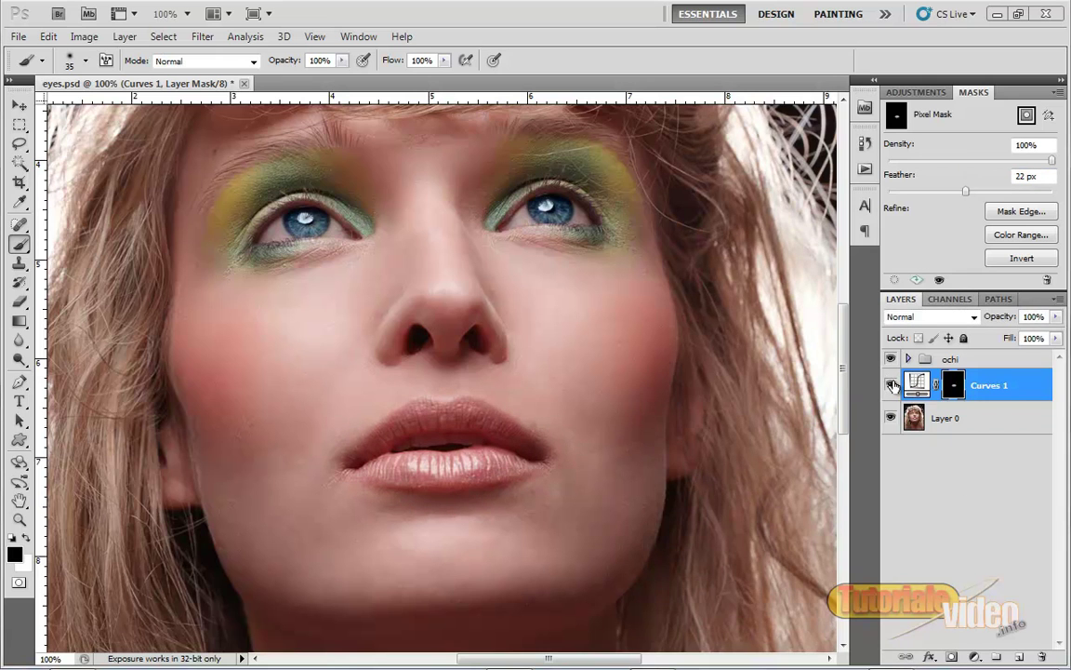
key("ctrl+minus")
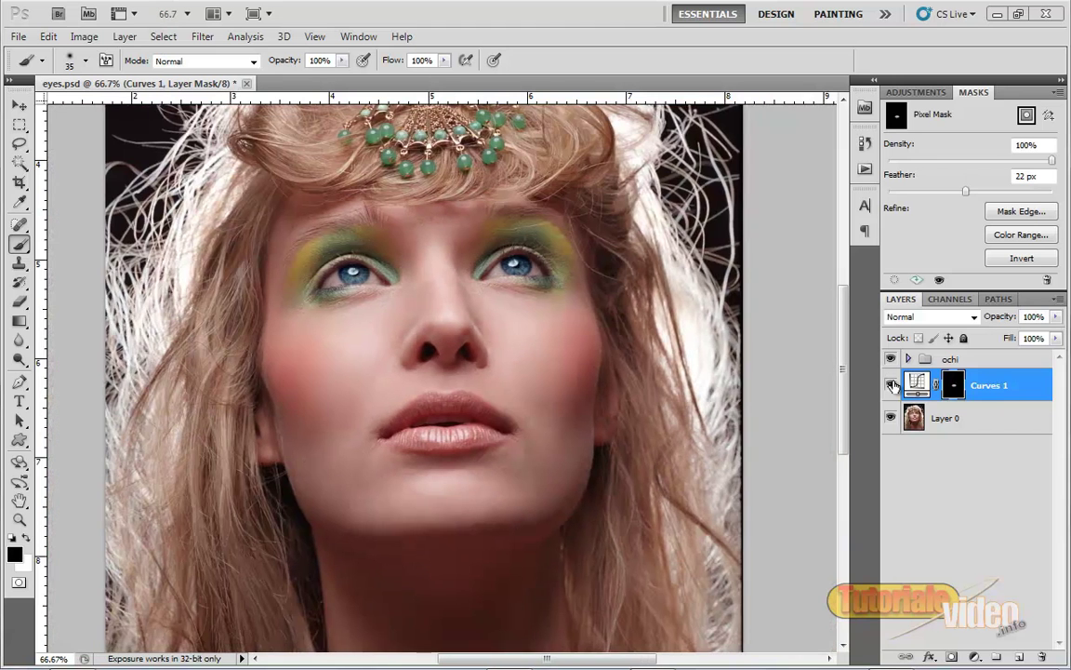
key("ctrl+minus")
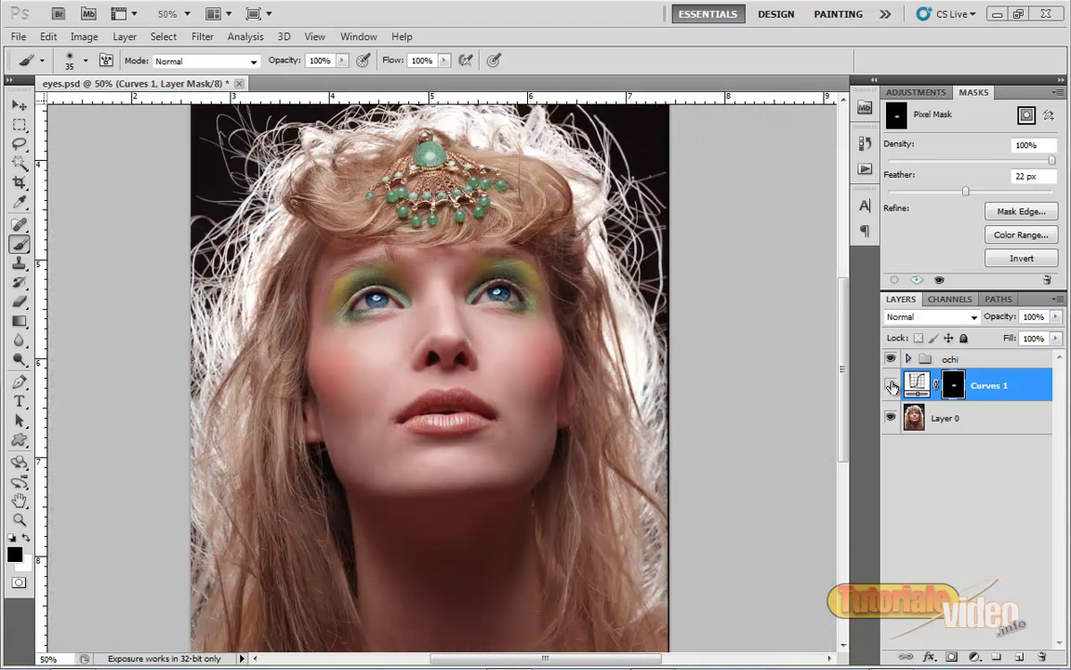
left_click(890, 385)
left_click(891, 385)
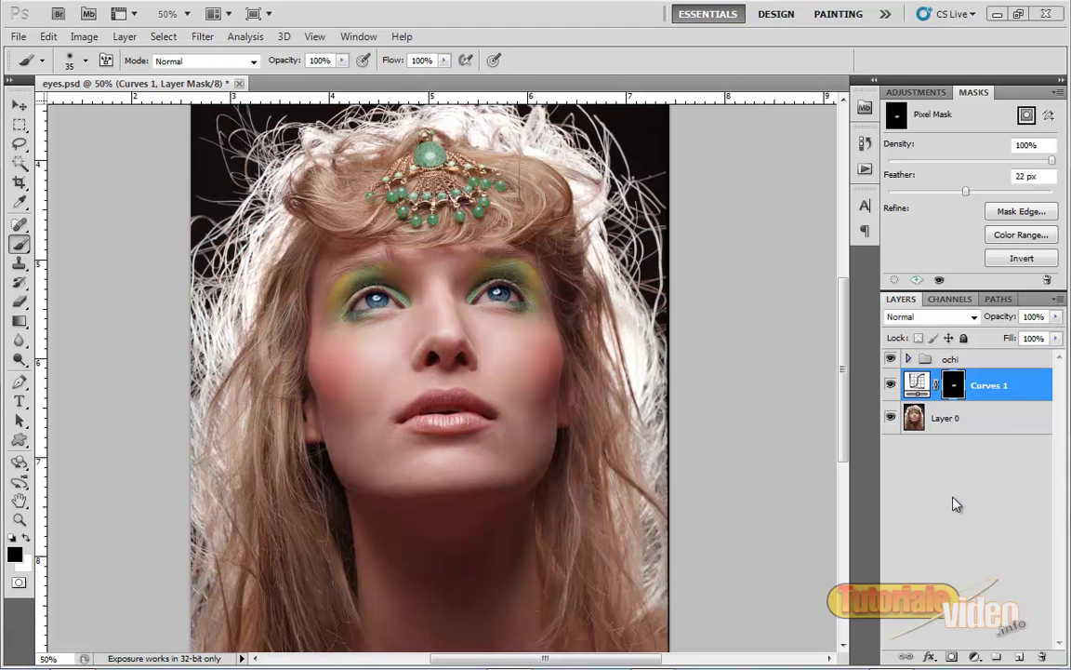